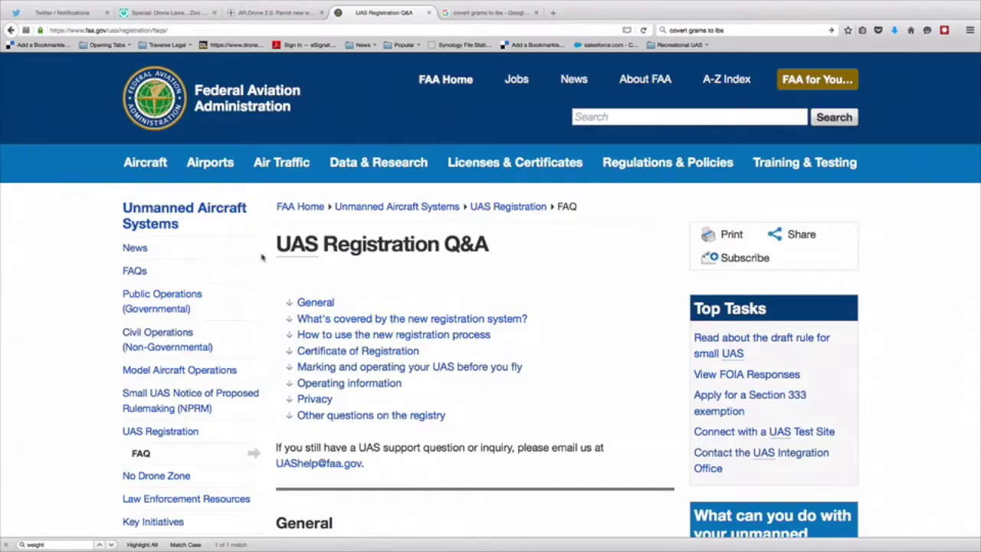
- Highlight the page heading "UAS Registration Q&A" on the FAA registration FAQ page
scroll(247, 272, down, 1)
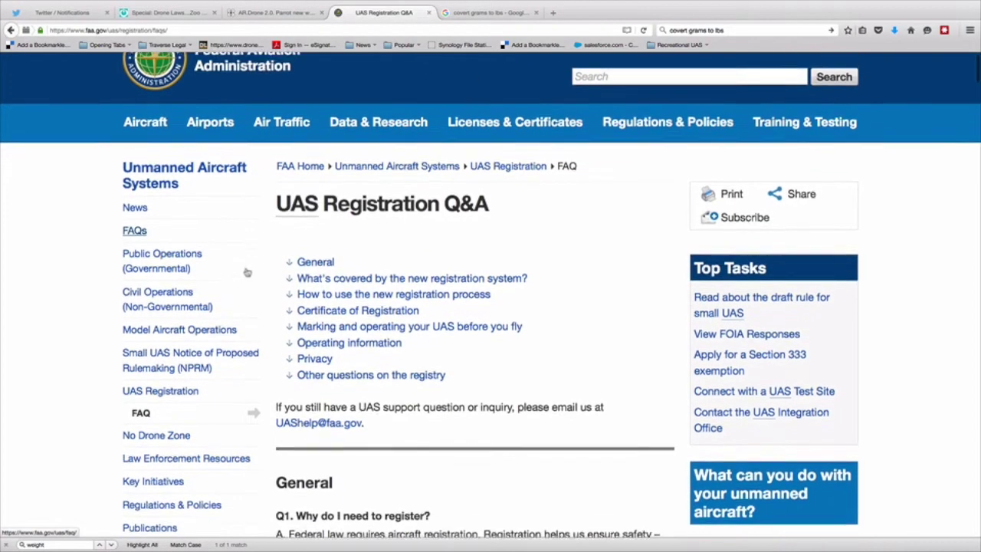
drag(247, 272, 347, 190)
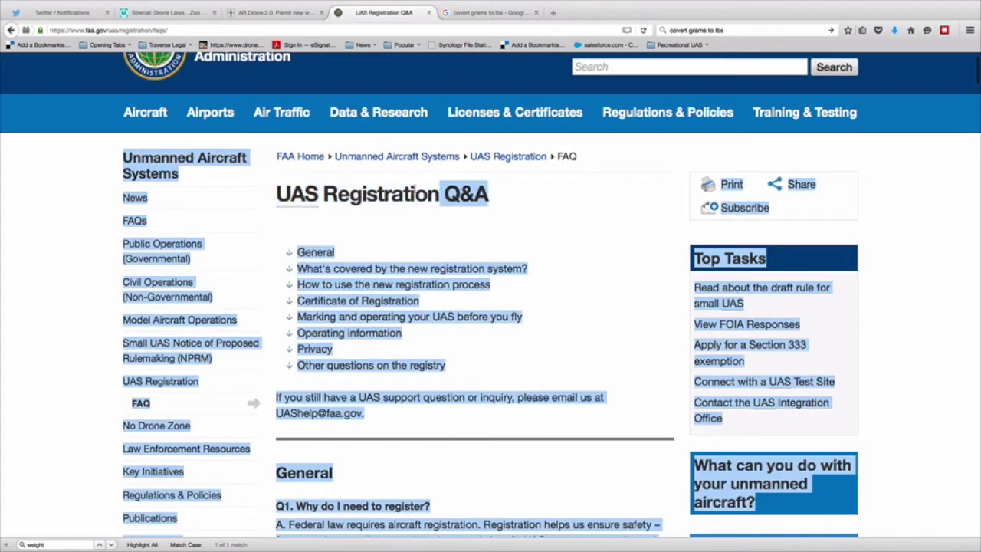
click(276, 189)
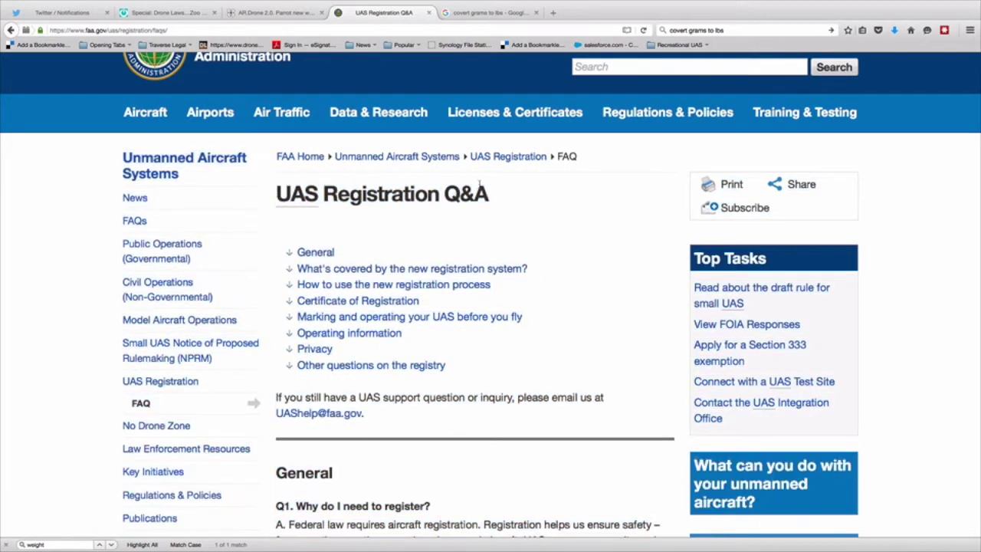
scroll(270, 207, down, 4)
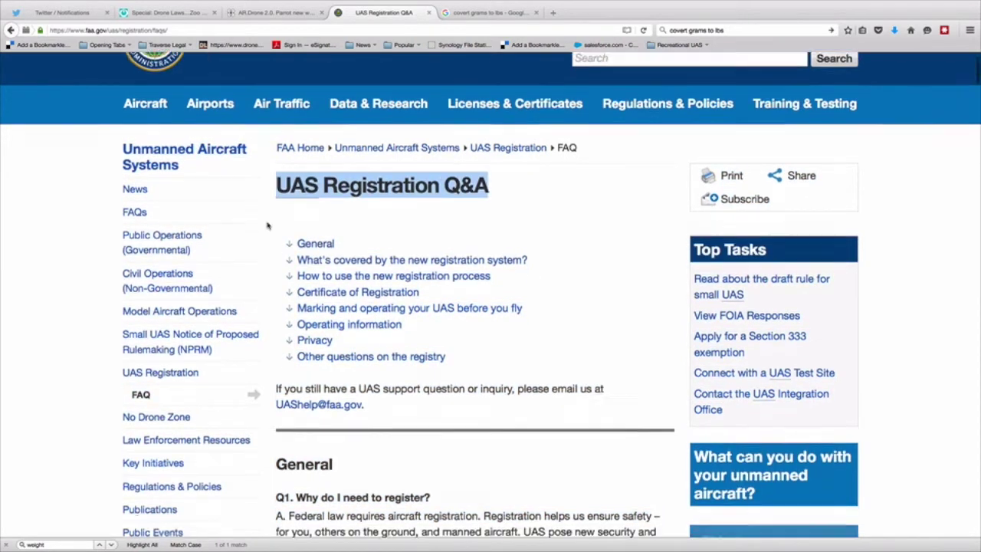
- Read through the General section of the registration FAQ, from Q1 on why to register to Q11 on non-U.S. citizens
scroll(267, 224, down, 5)
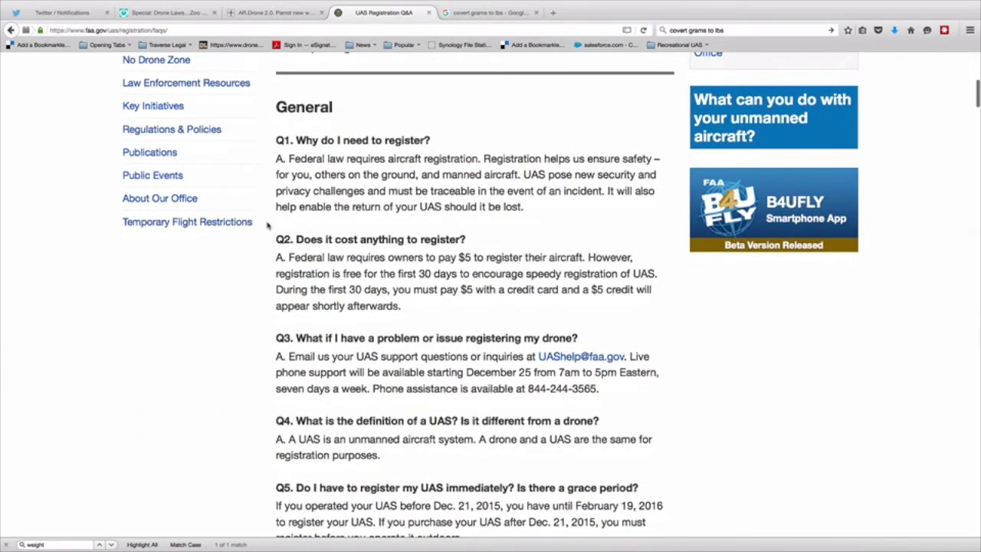
scroll(268, 224, down, 1)
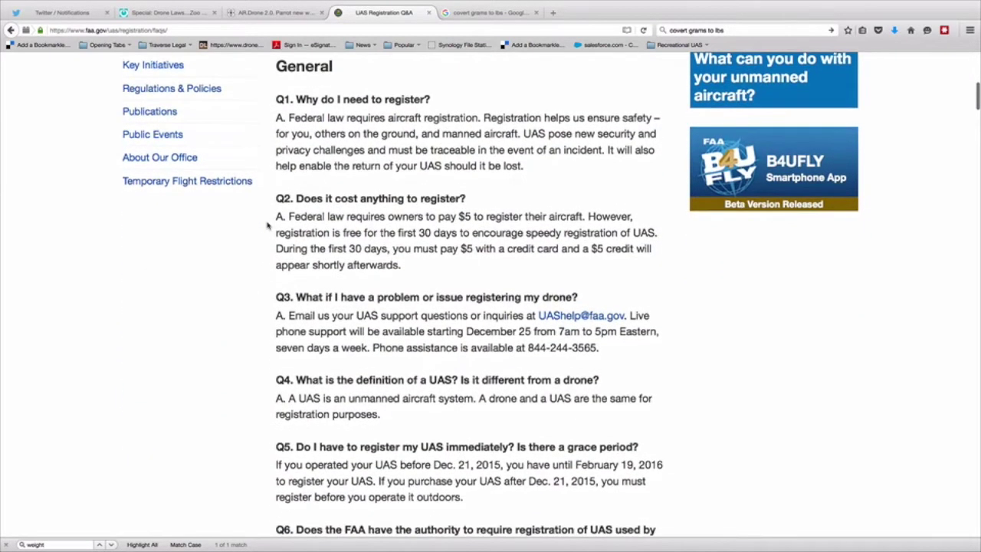
scroll(268, 225, down, 1)
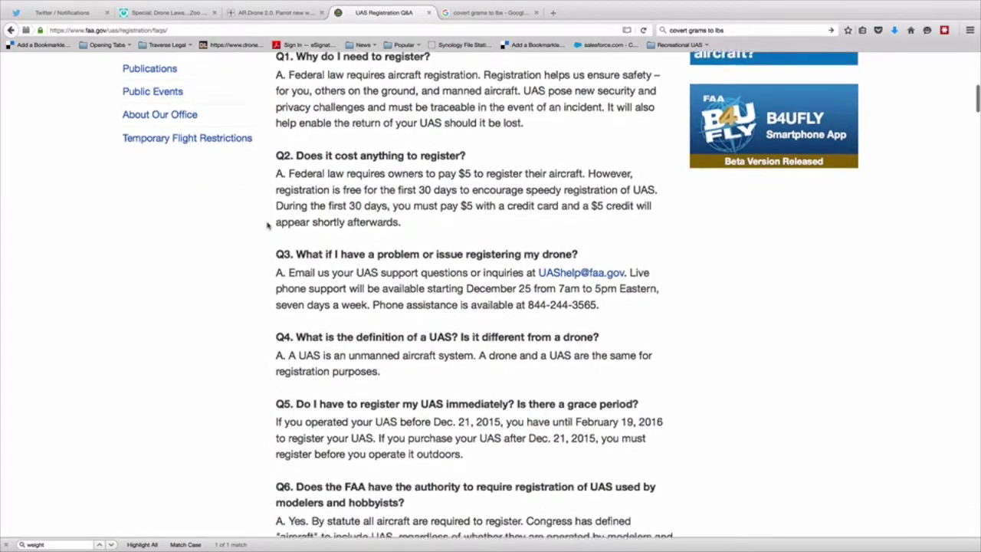
scroll(268, 225, down, 2)
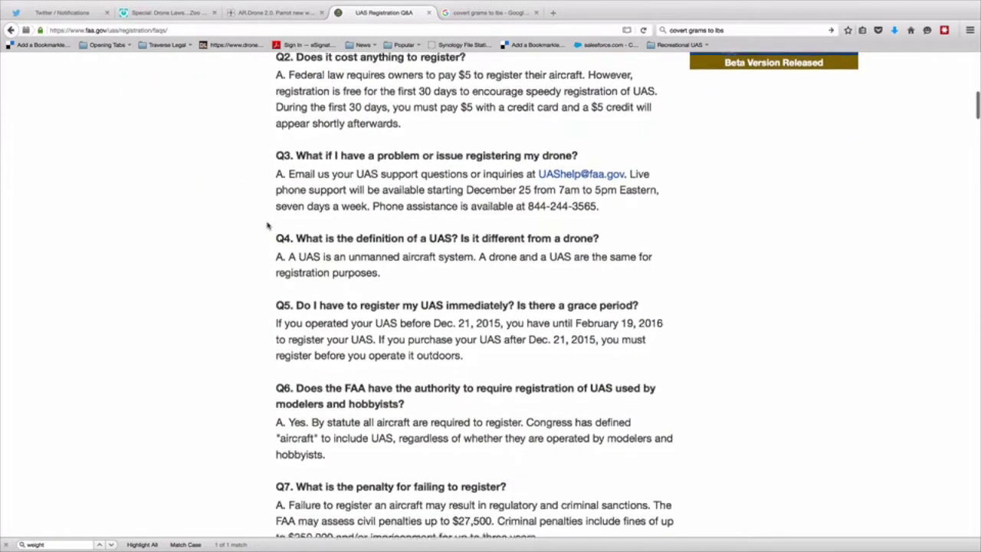
scroll(267, 224, down, 1)
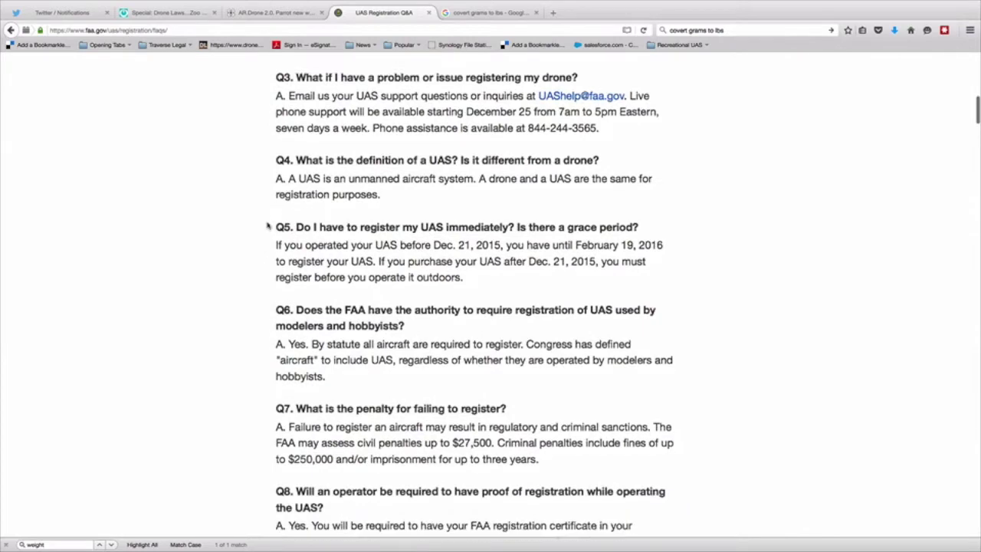
scroll(267, 225, down, 2)
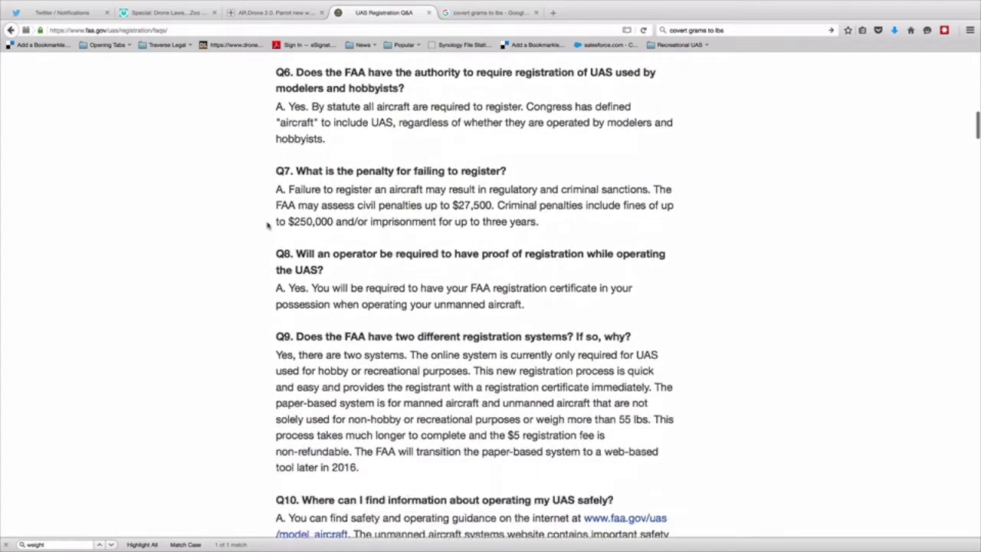
scroll(267, 225, down, 4)
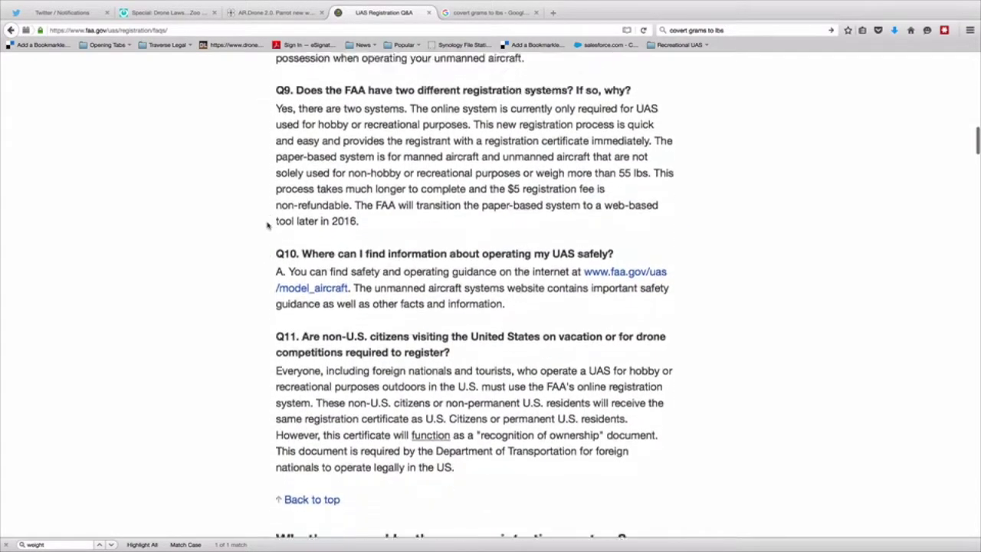
scroll(267, 225, down, 3)
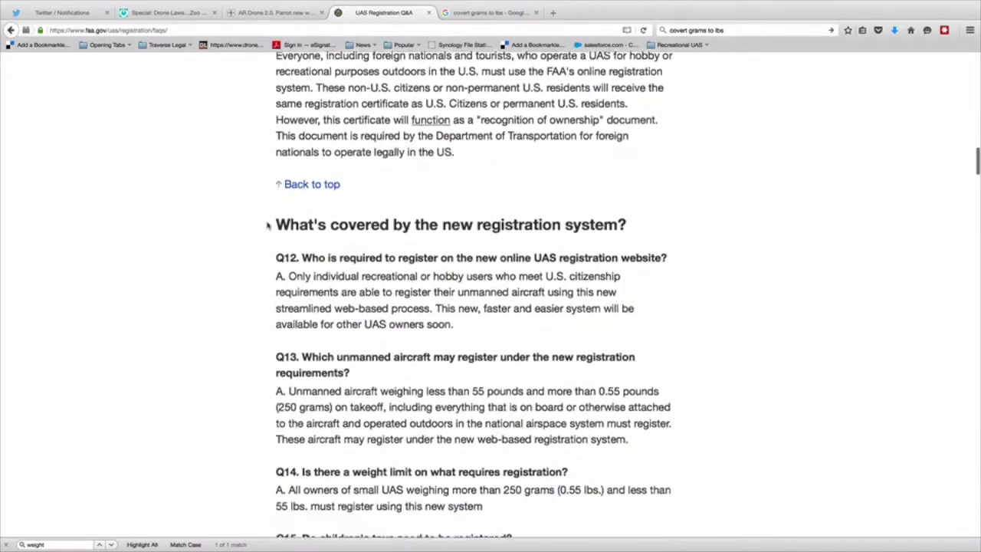
- Skim the FAQ sections on what the new registration system covers and how to use the new registration process
scroll(268, 225, down, 3)
scroll(267, 224, down, 3)
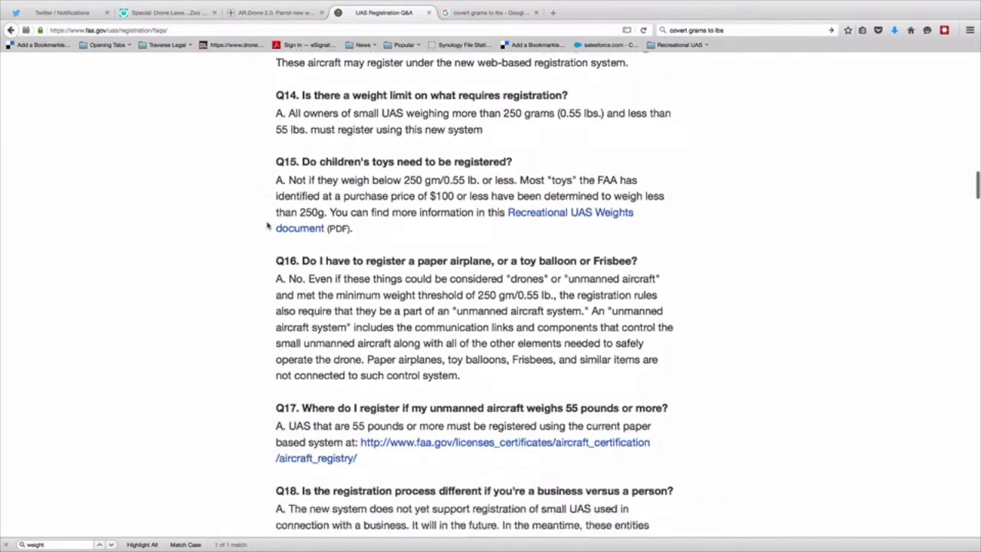
scroll(268, 224, down, 12)
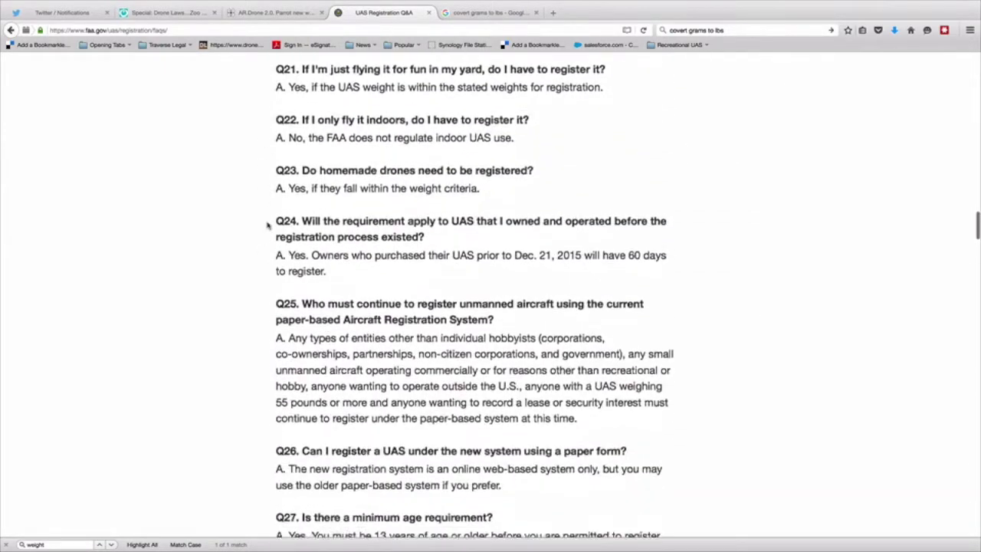
scroll(268, 225, down, 12)
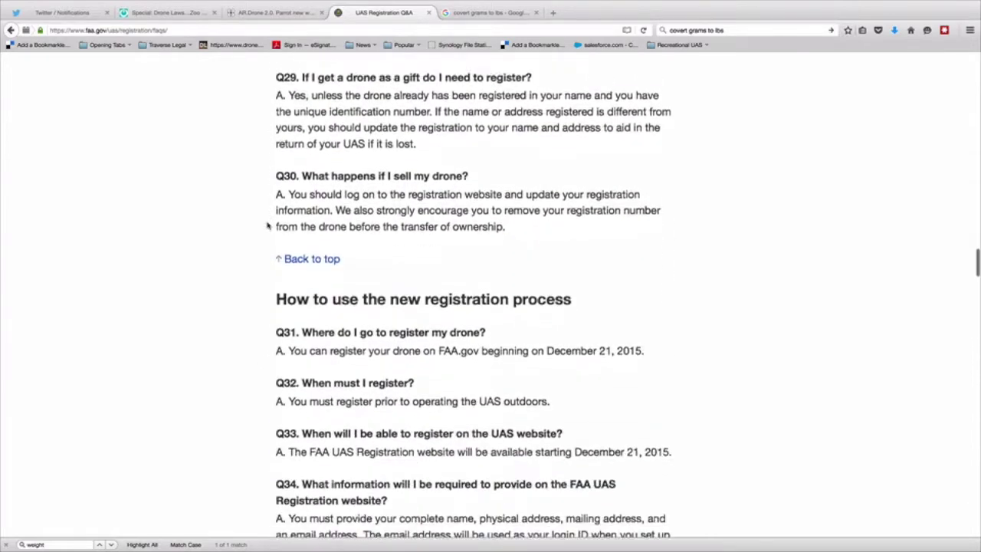
scroll(268, 224, down, 2)
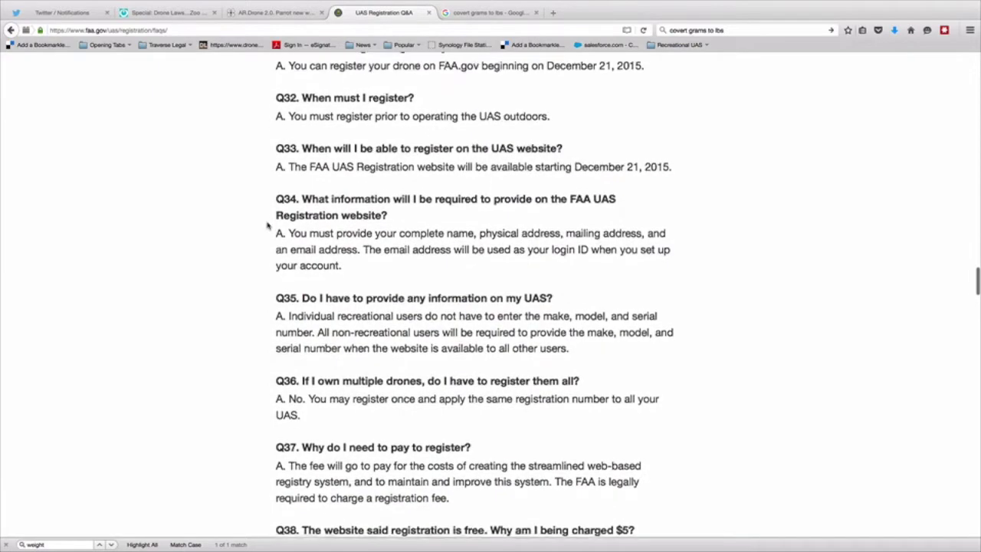
scroll(267, 224, down, 7)
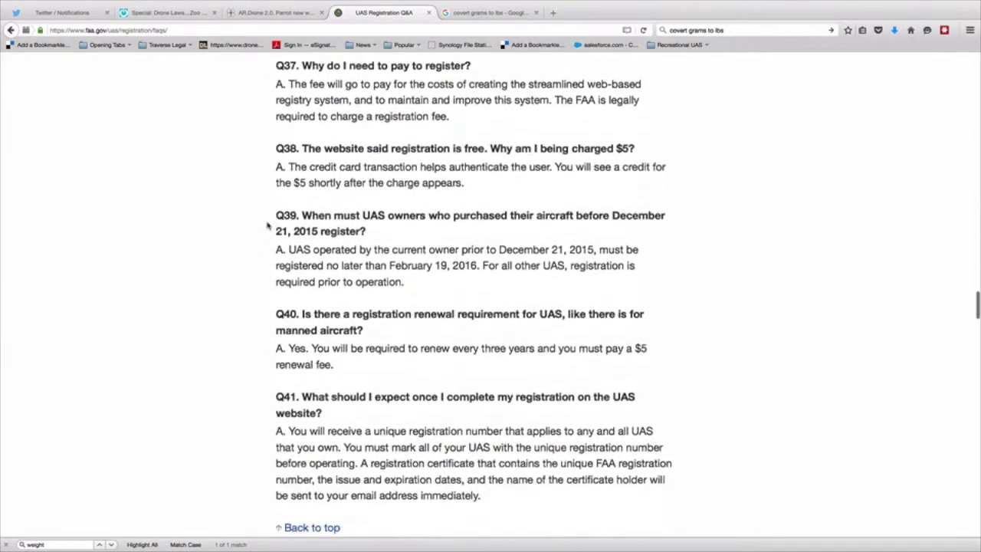
- Skim the FAQ from Certificate of Registration through Other questions on the registry, and return to the start of the page
scroll(267, 225, down, 7)
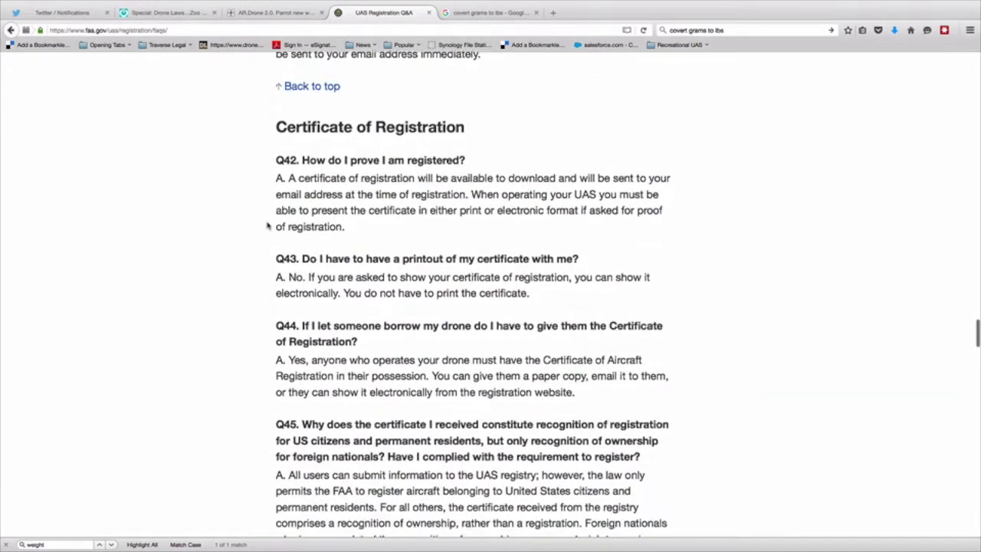
scroll(267, 225, down, 2)
scroll(268, 225, down, 2)
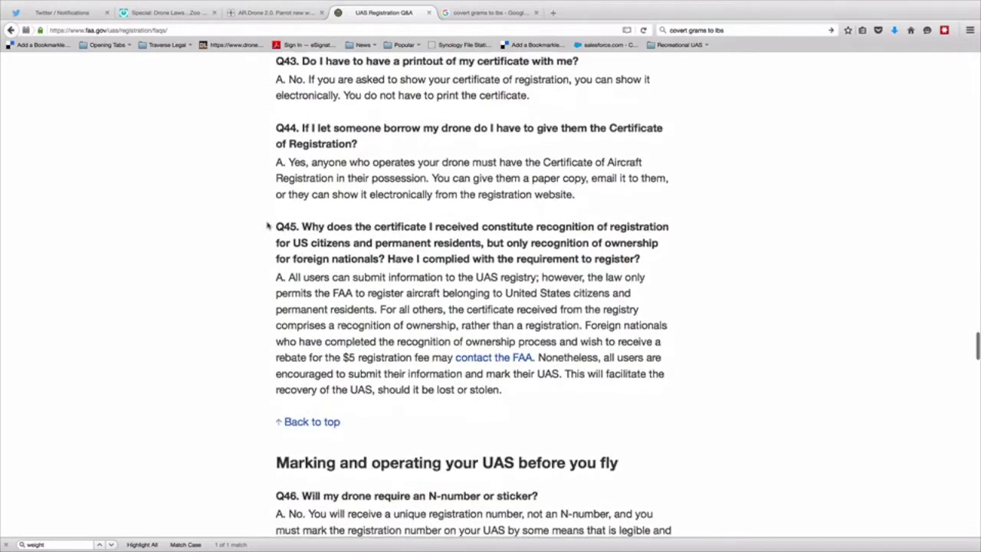
scroll(268, 224, down, 8)
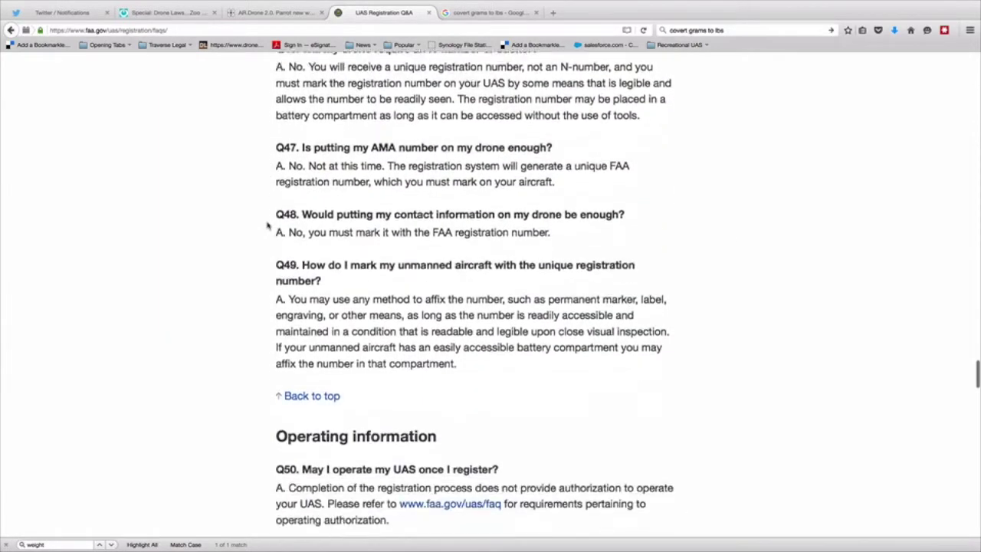
scroll(267, 225, down, 6)
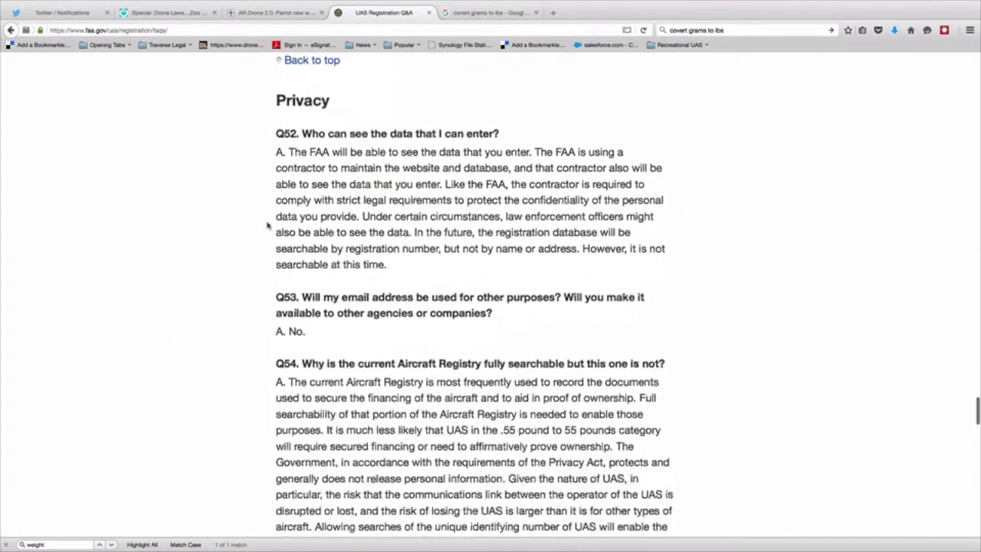
scroll(267, 224, down, 8)
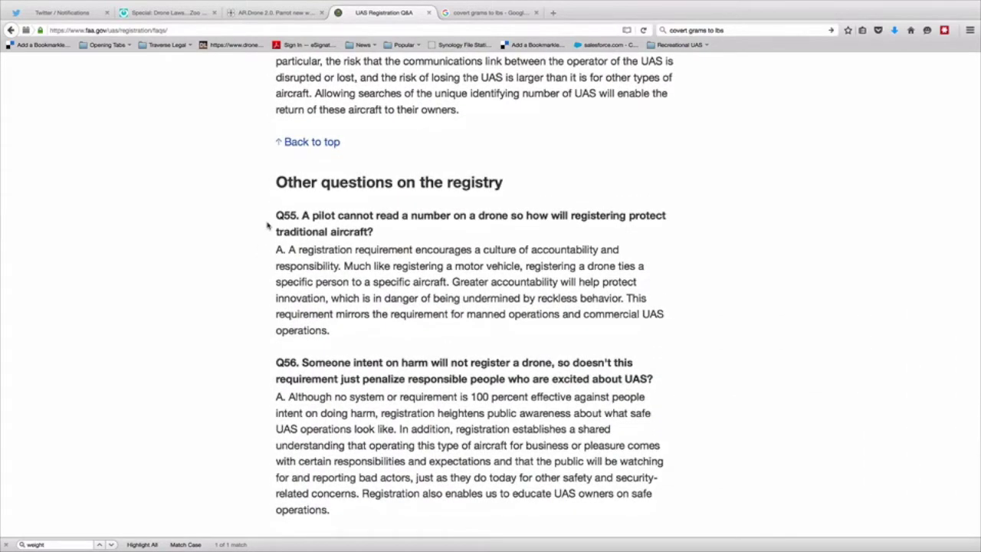
scroll(268, 224, up, 20)
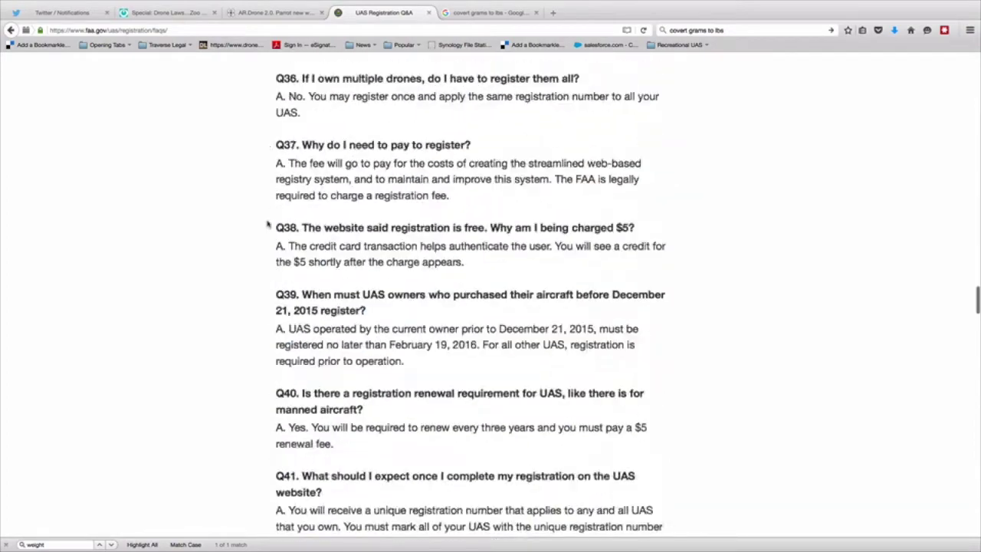
scroll(259, 284, up, 8)
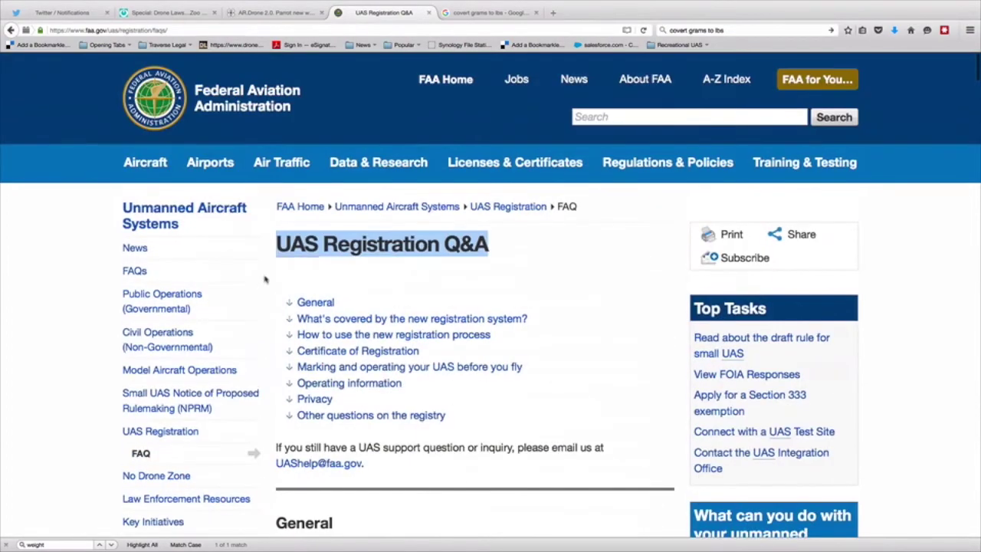
- Review the FAQ's topic list and open the FAA's UAS Registration page
scroll(265, 279, down, 2)
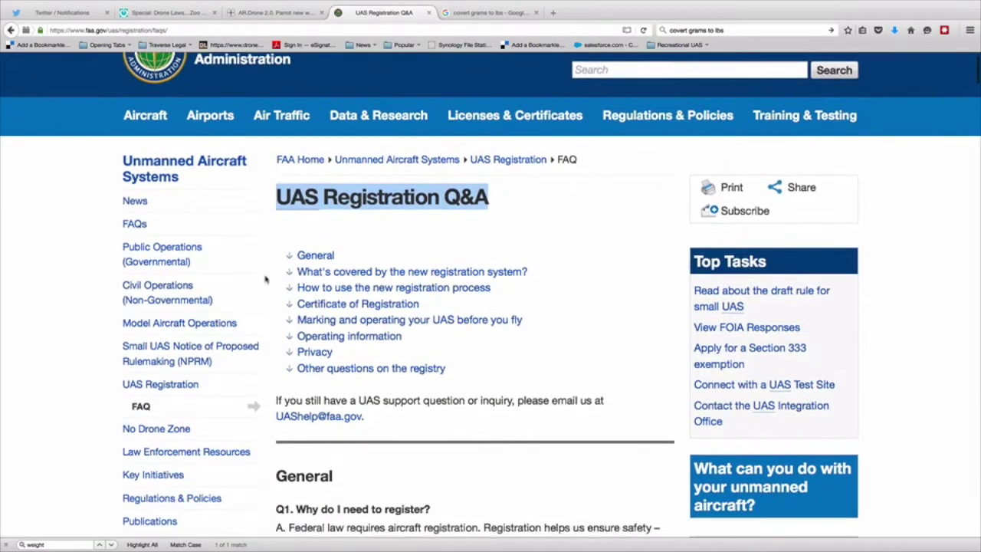
scroll(265, 279, down, 2)
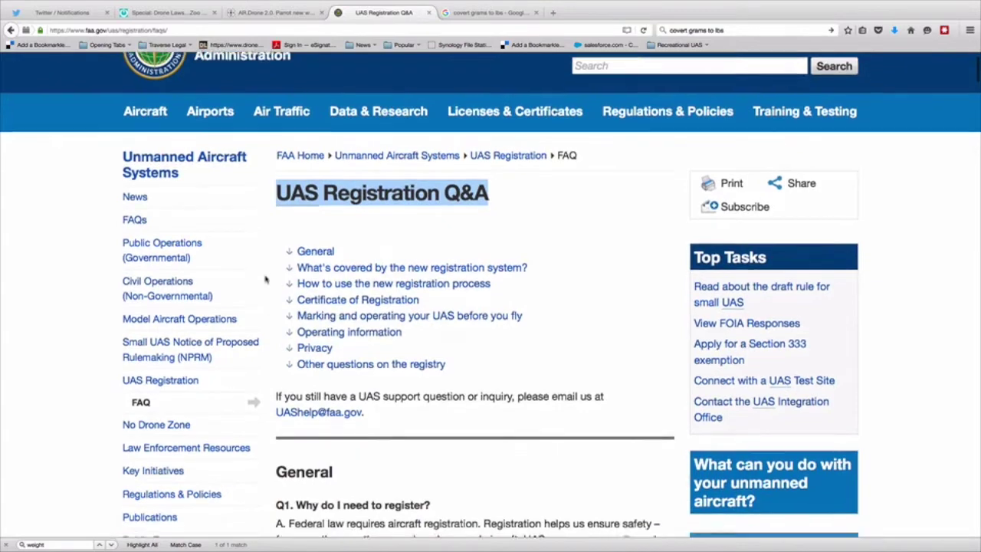
scroll(265, 280, down, 1)
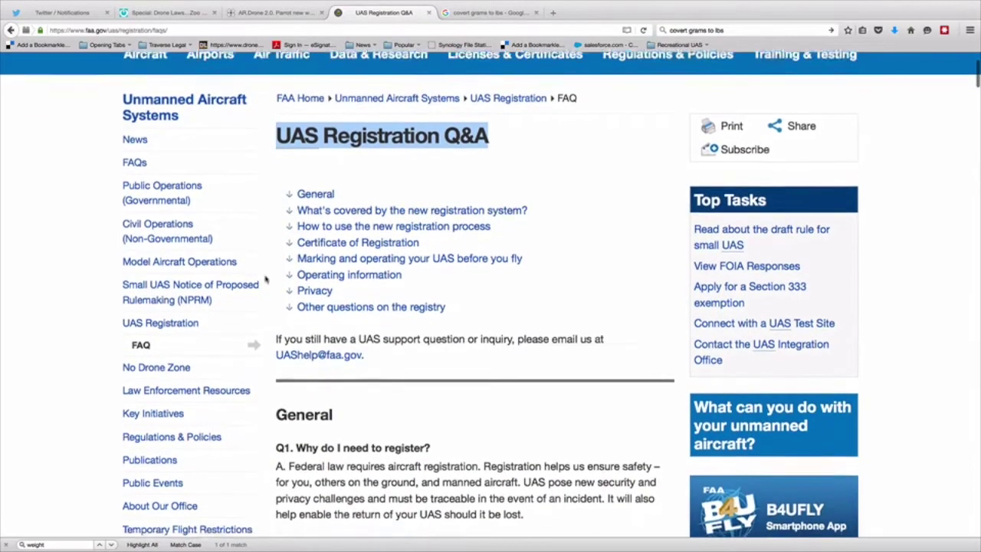
scroll(265, 279, down, 2)
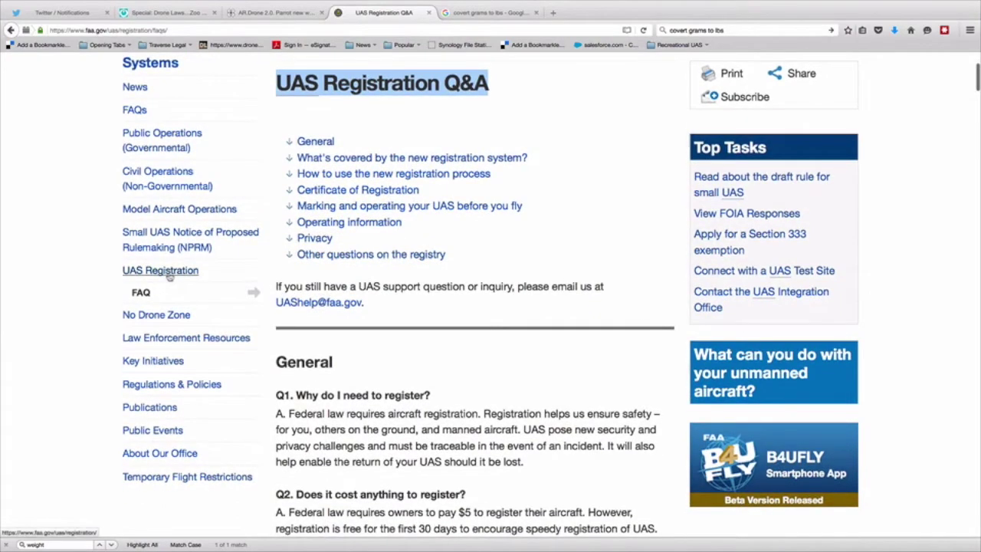
click(167, 272)
scroll(275, 294, down, 1)
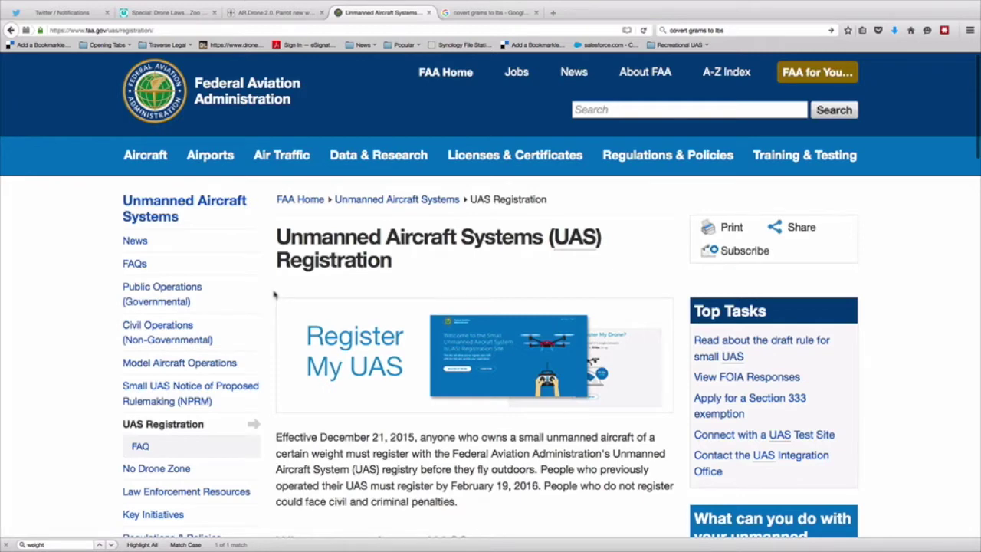
- Go back to the registration FAQ, skim Operating information, Privacy and Other questions on the registry, and return to the topic list
key(alt+Left)
scroll(267, 222, down, 5)
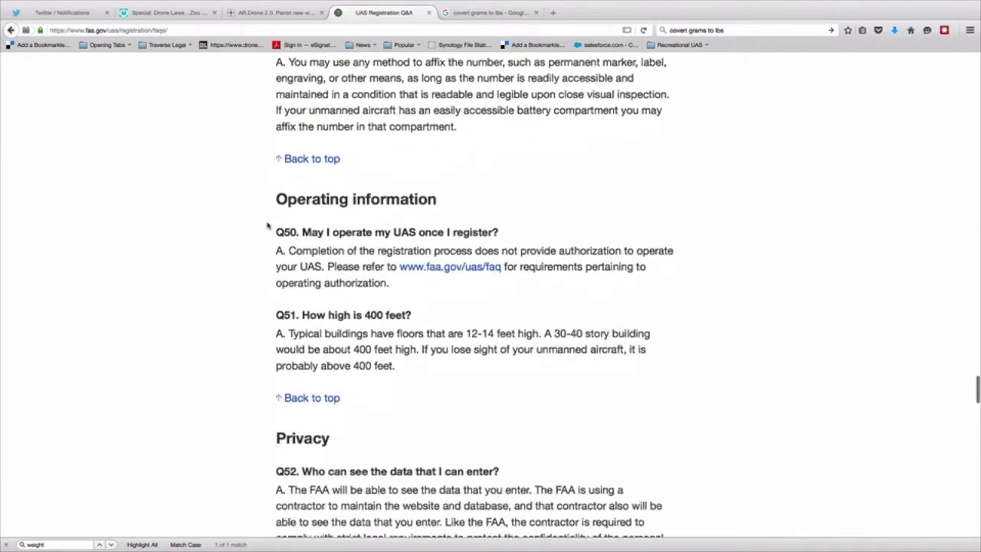
scroll(268, 224, down, 10)
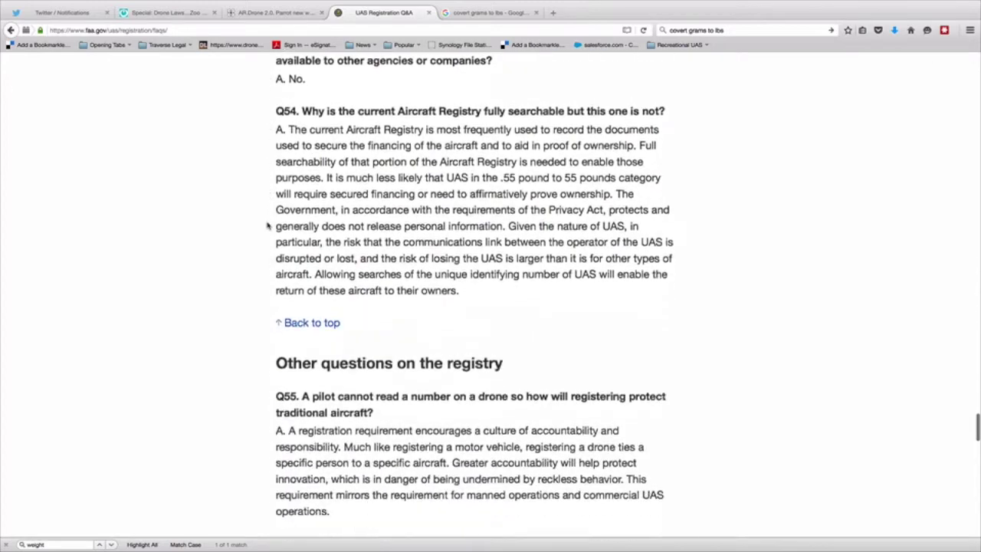
scroll(267, 224, down, 5)
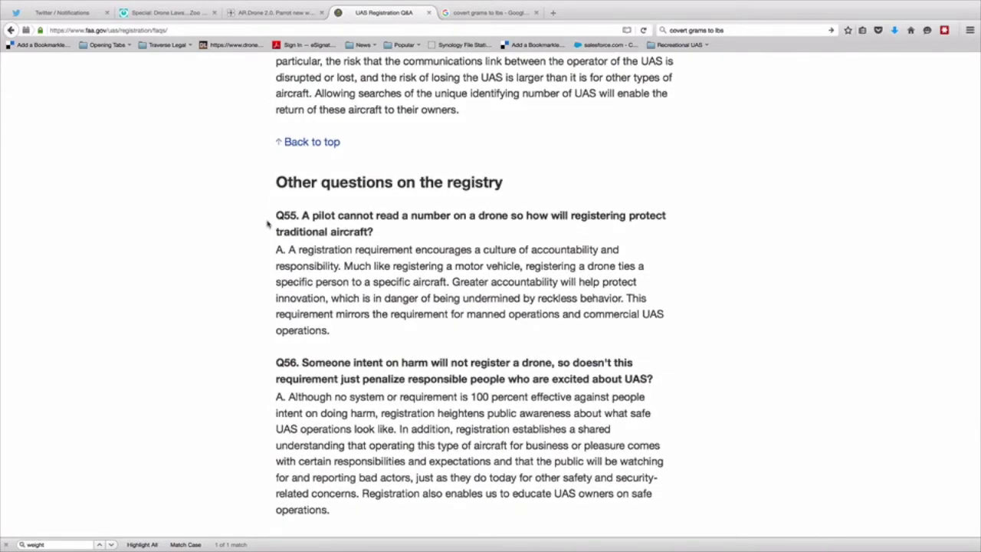
scroll(267, 224, up, 20)
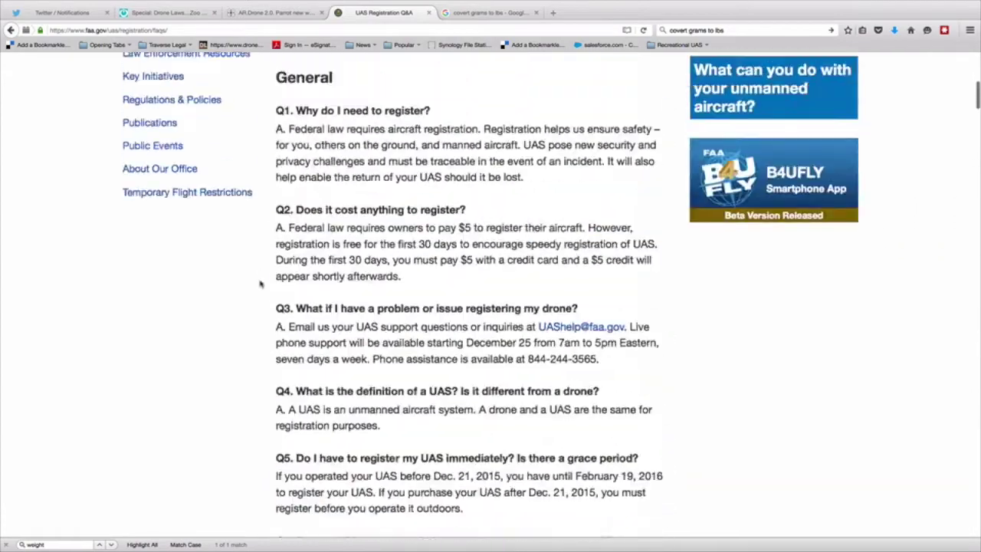
scroll(261, 284, up, 6)
scroll(265, 279, down, 2)
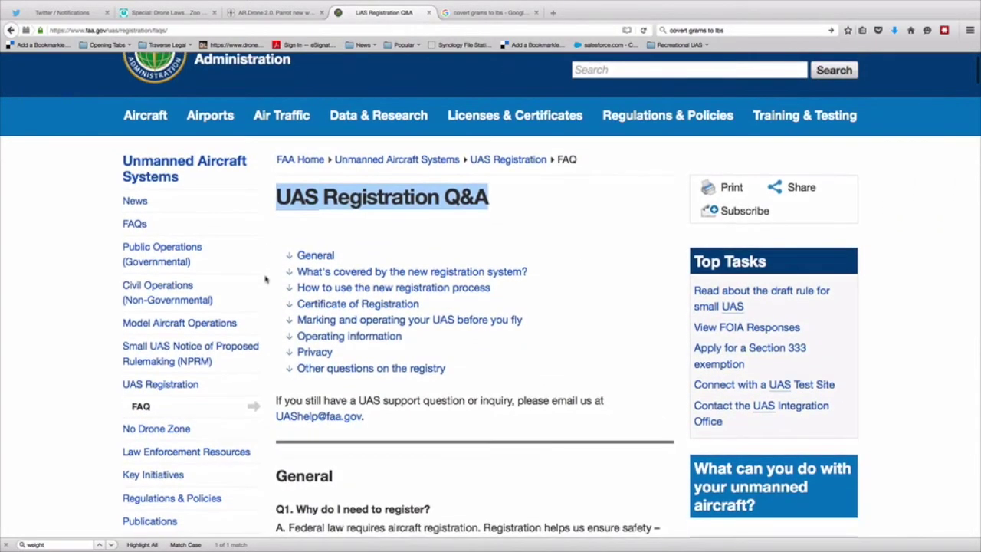
scroll(265, 280, down, 2)
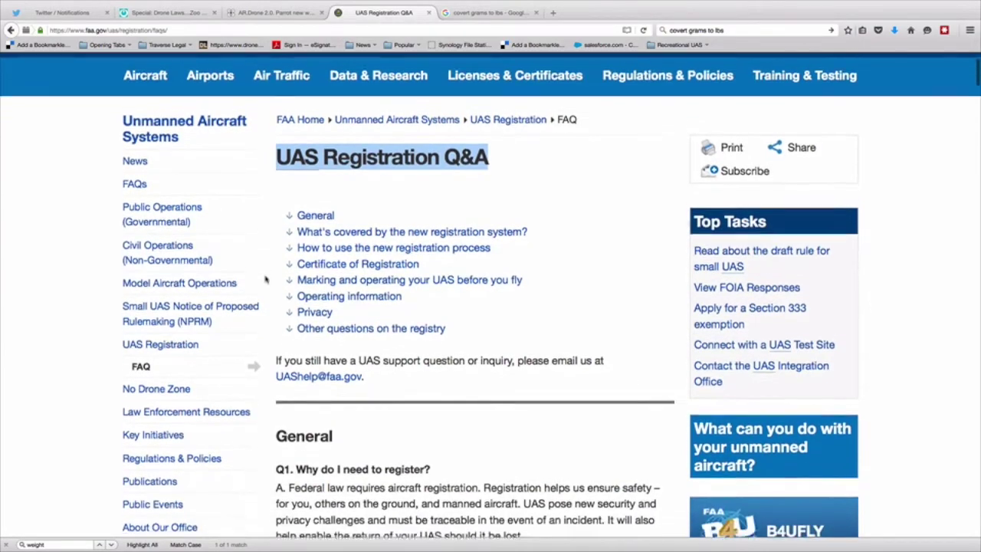
- Open the UAS Registration page and highlight the introductory paragraph on registration dates and penalties
scroll(265, 280, down, 1)
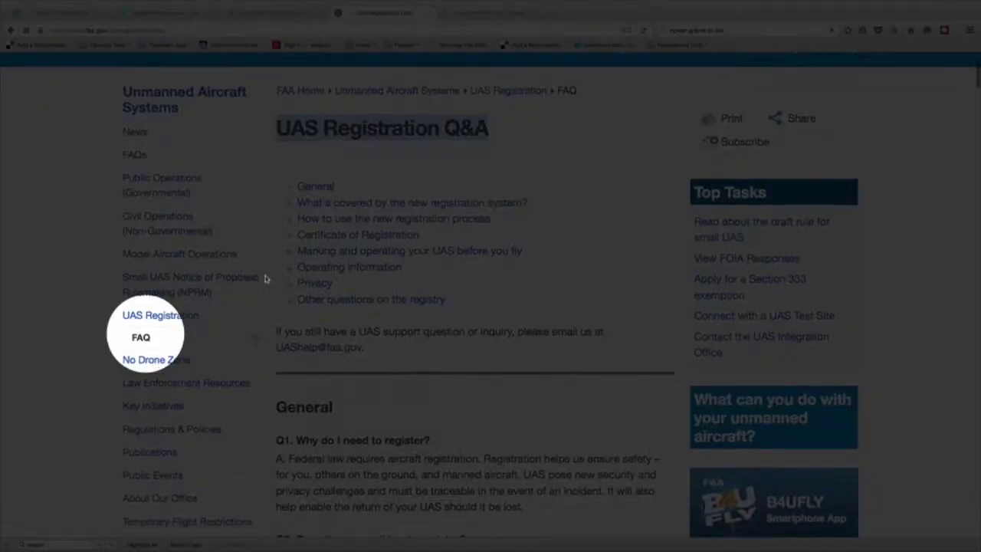
scroll(265, 279, down, 2)
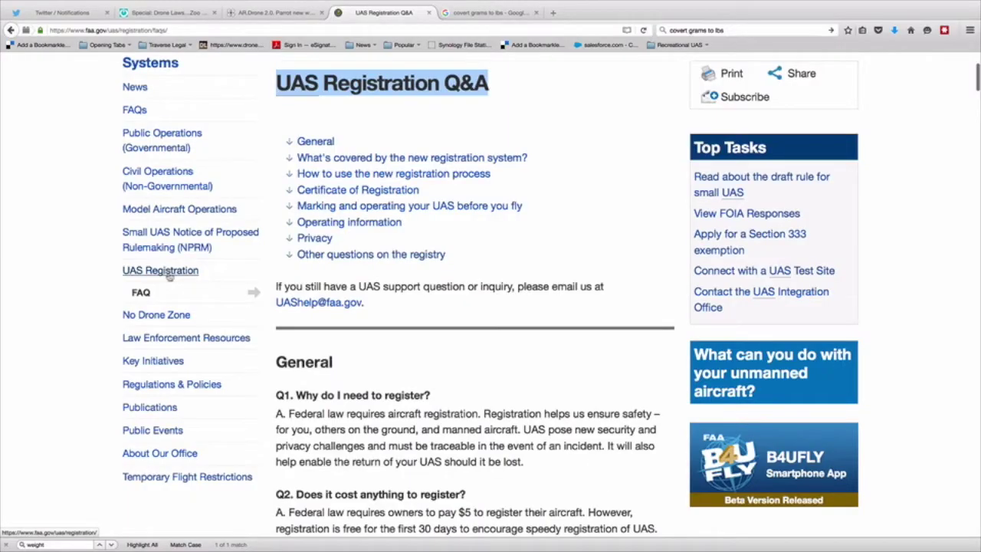
click(168, 272)
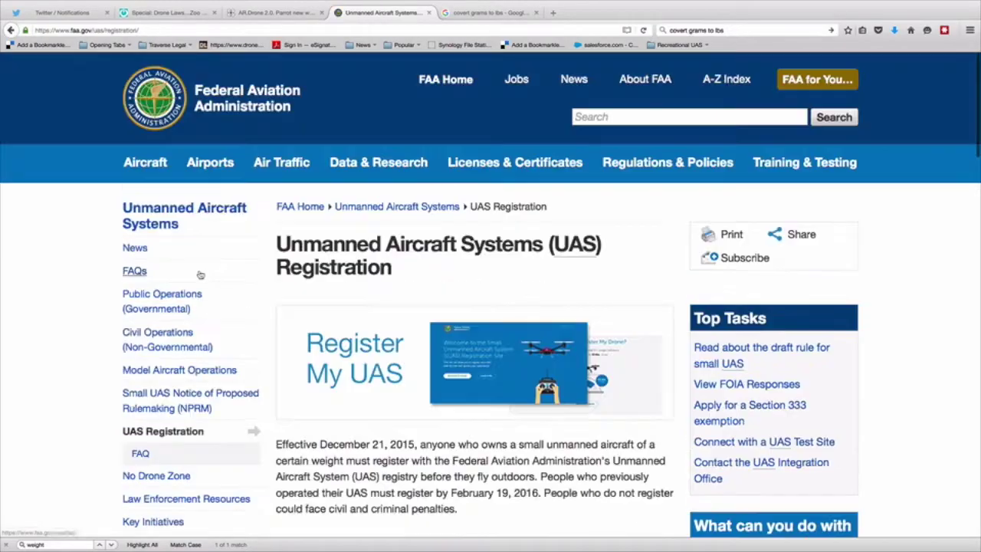
scroll(273, 292, down, 3)
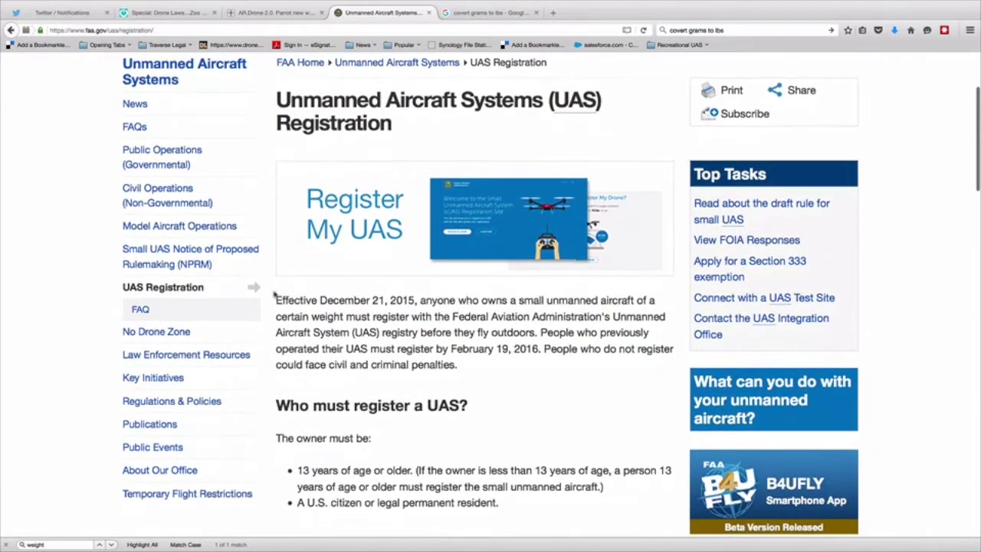
scroll(273, 293, down, 1)
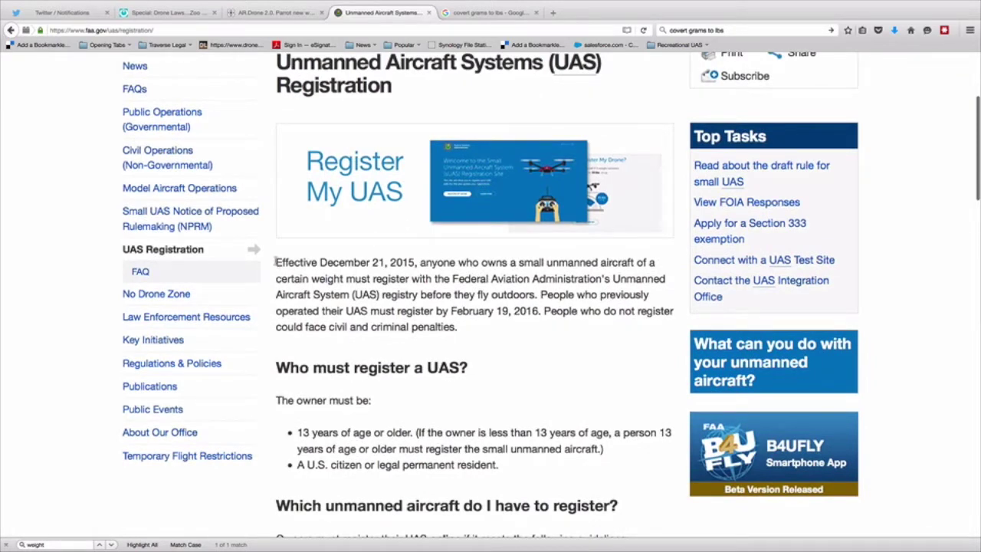
drag(274, 262, 476, 330)
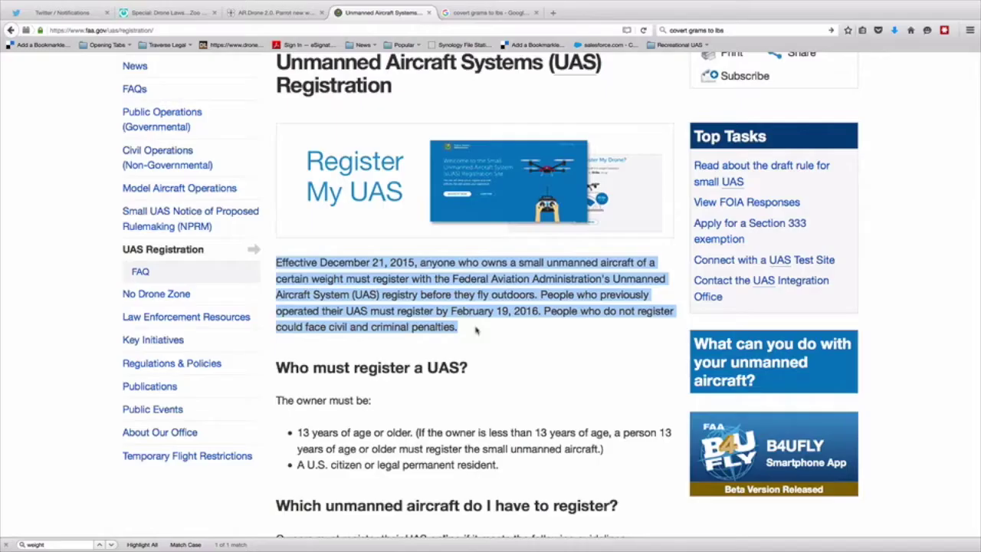
click(476, 320)
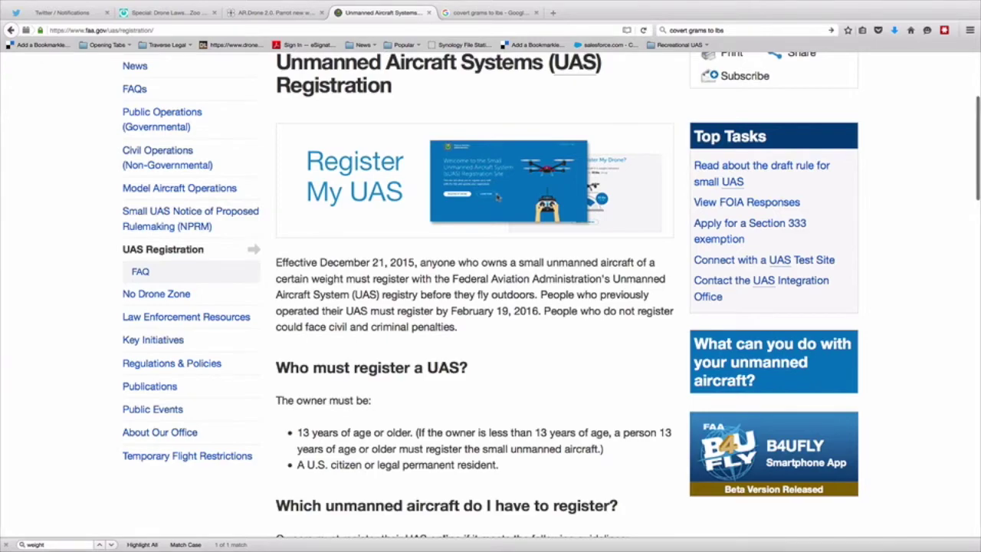
- Review who must register, which unmanned aircraft are covered and how to register, and open the sUAS Registration Service site
scroll(497, 198, down, 5)
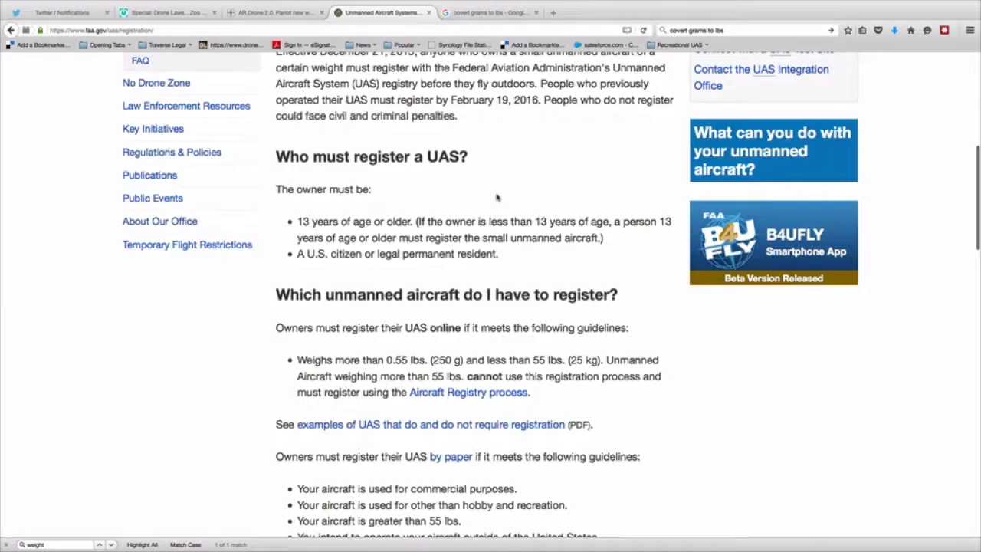
scroll(496, 197, down, 1)
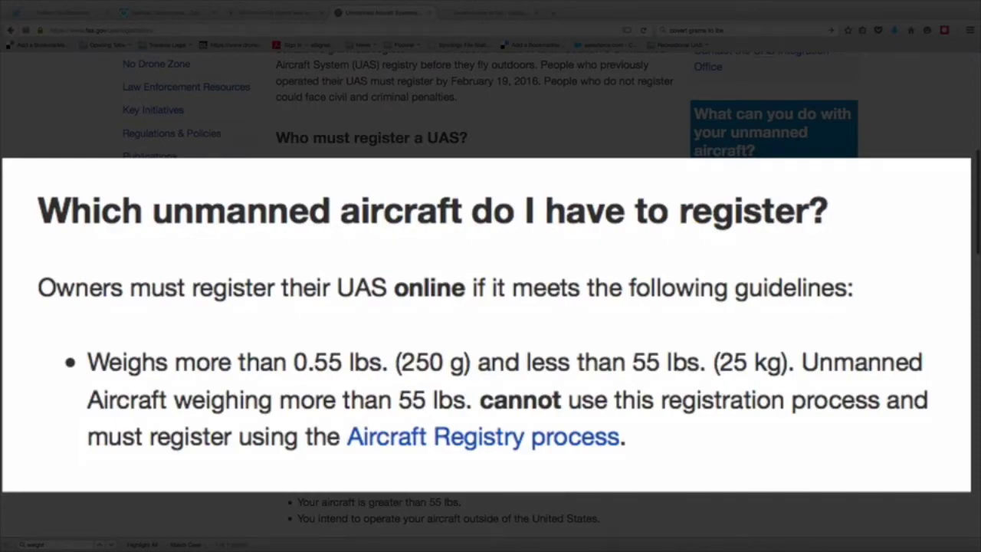
scroll(496, 198, down, 10)
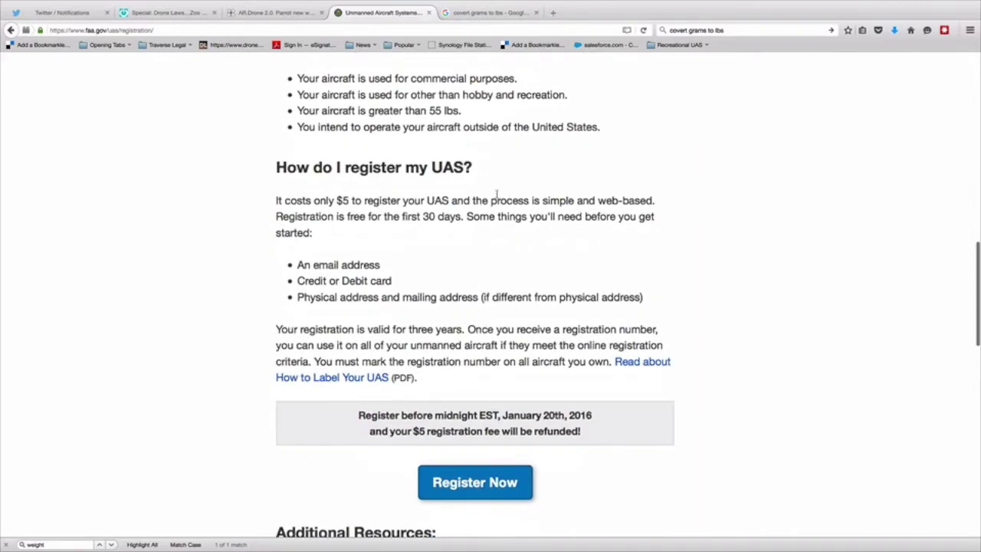
scroll(496, 194, down, 6)
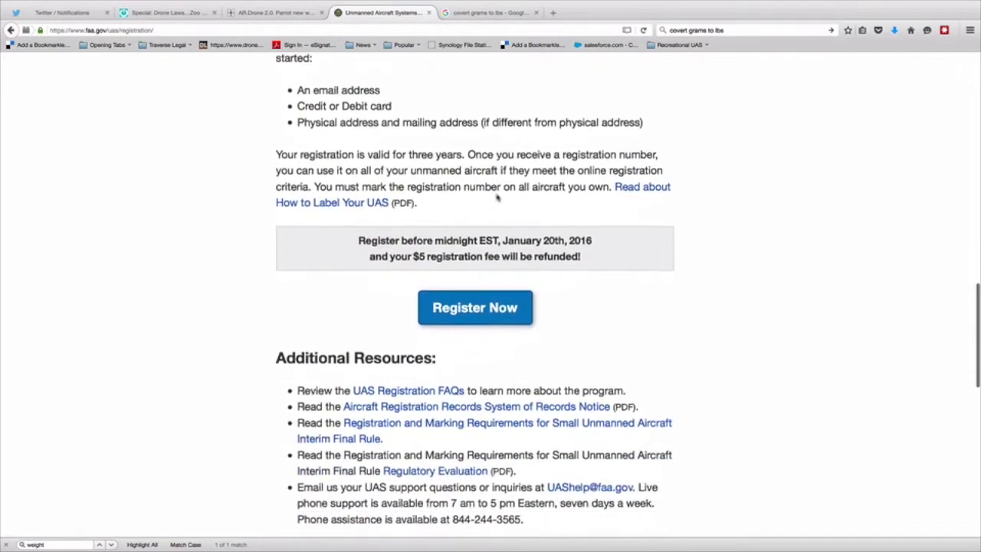
drag(412, 216, 585, 218)
click(457, 272)
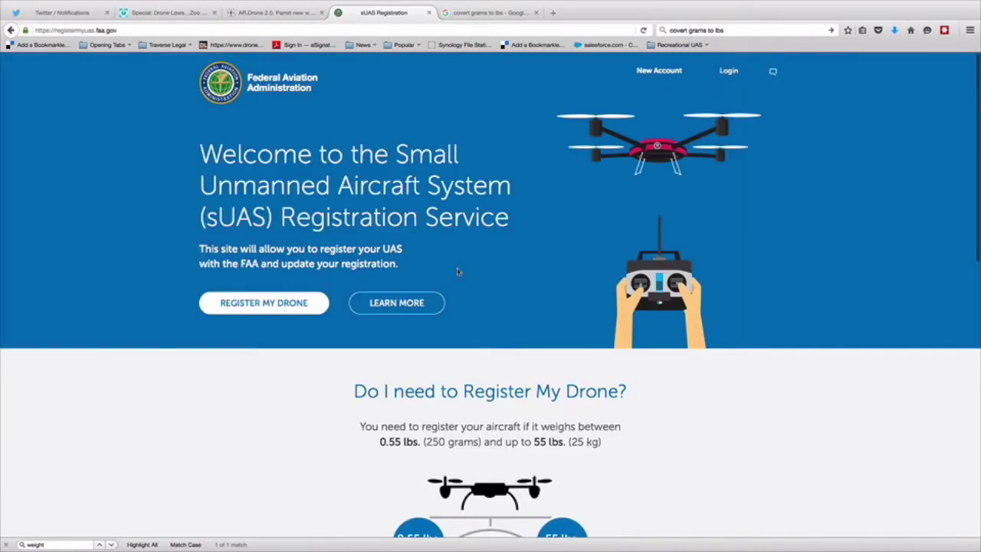
- Look over the weight limits on the registration service's home page and start registering a drone
scroll(457, 271, down, 1)
scroll(457, 272, down, 2)
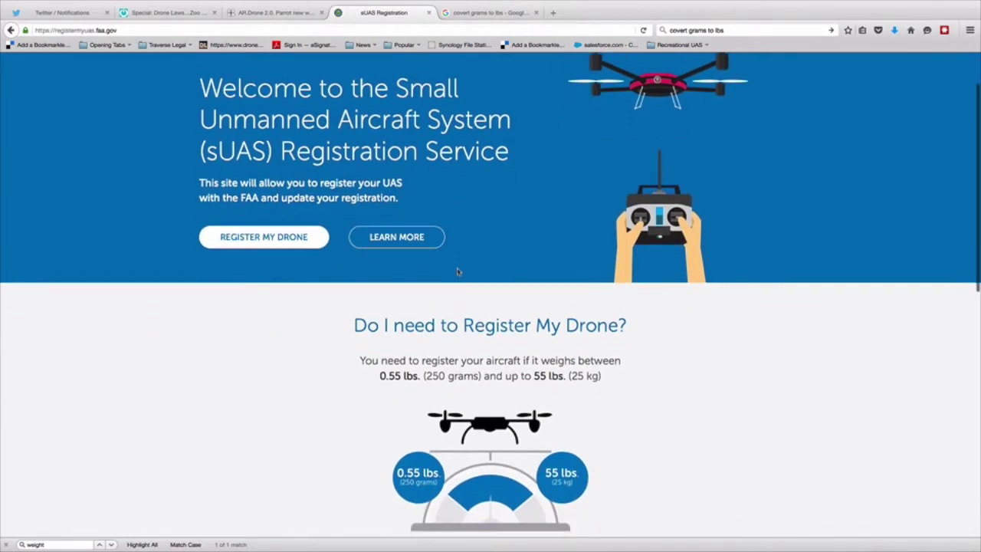
click(273, 240)
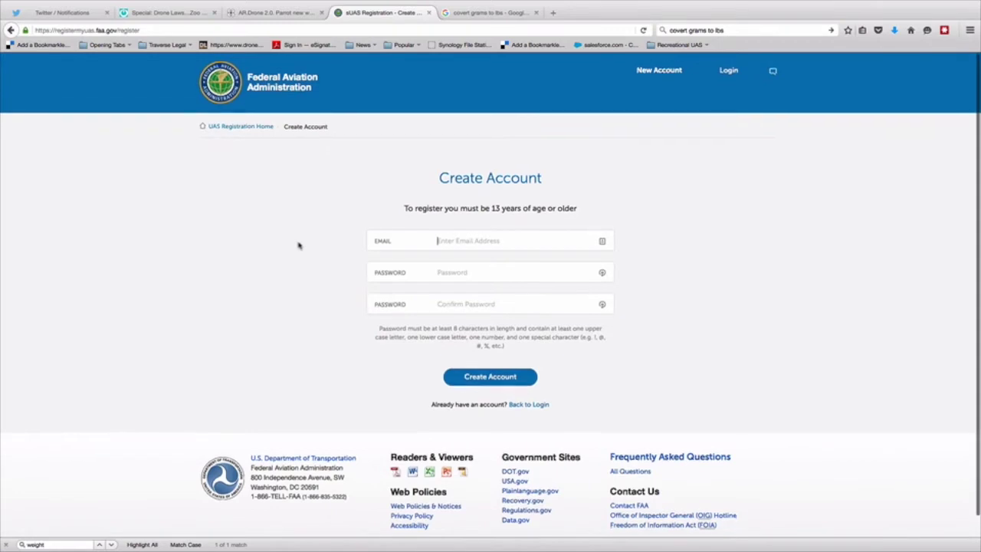
- Highlight the minimum age requirement above the Create Account form and clear the highlight
scroll(299, 244, down, 1)
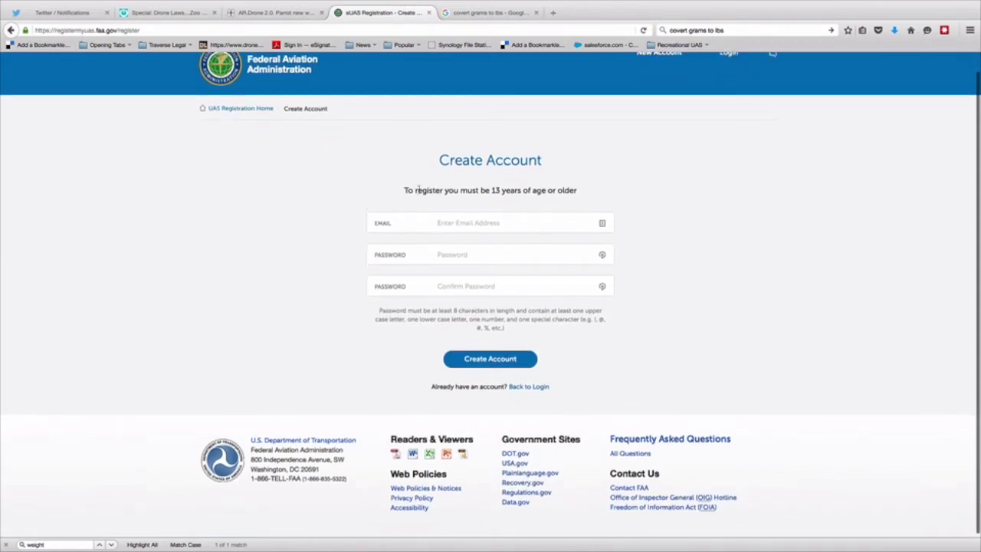
drag(402, 192, 586, 193)
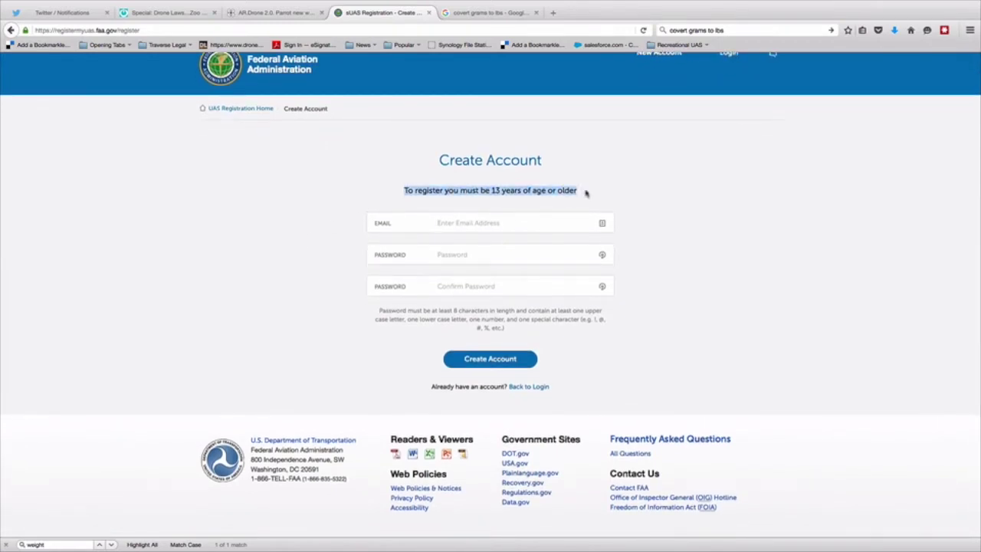
click(585, 193)
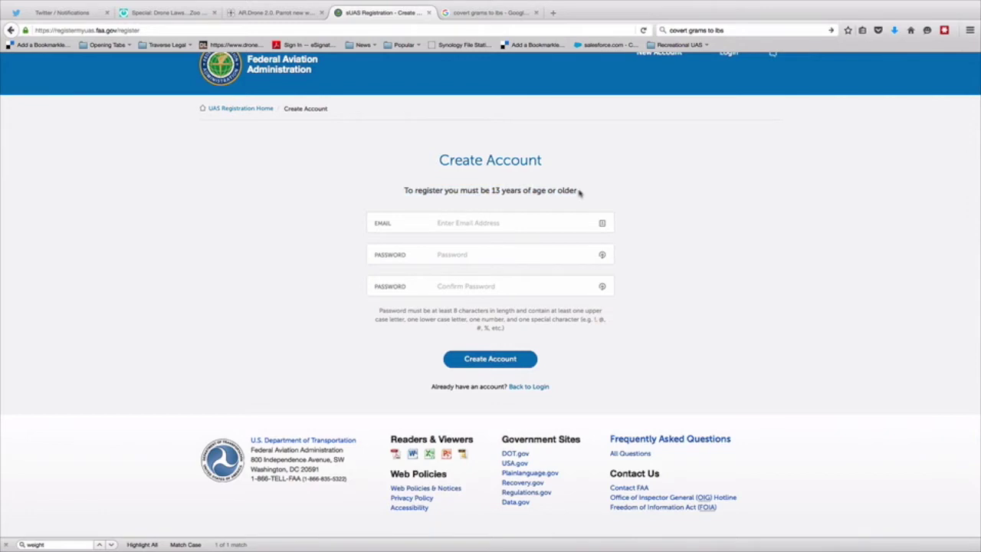
- Create the account by entering the e-mail address, the password and its confirmation
click(468, 224)
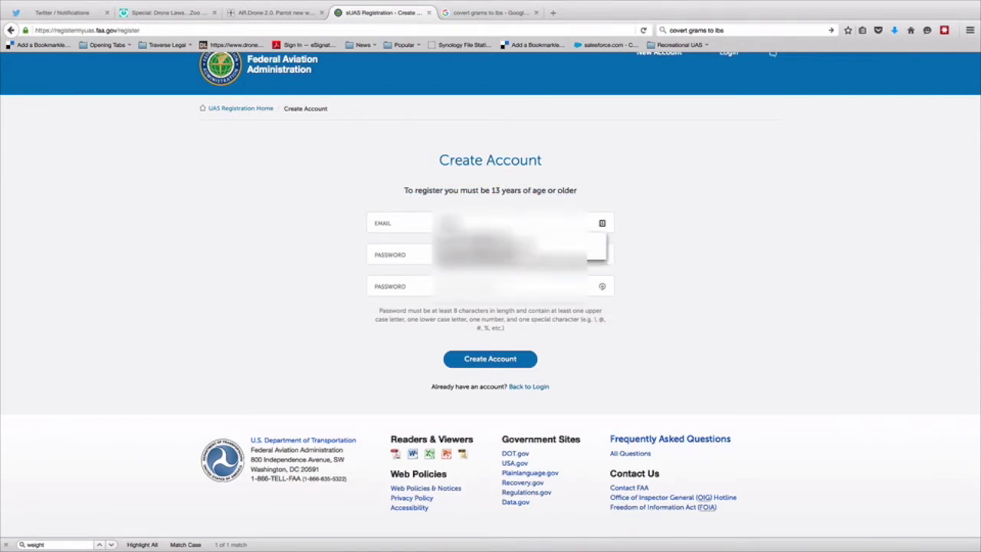
text(@gmail.com)
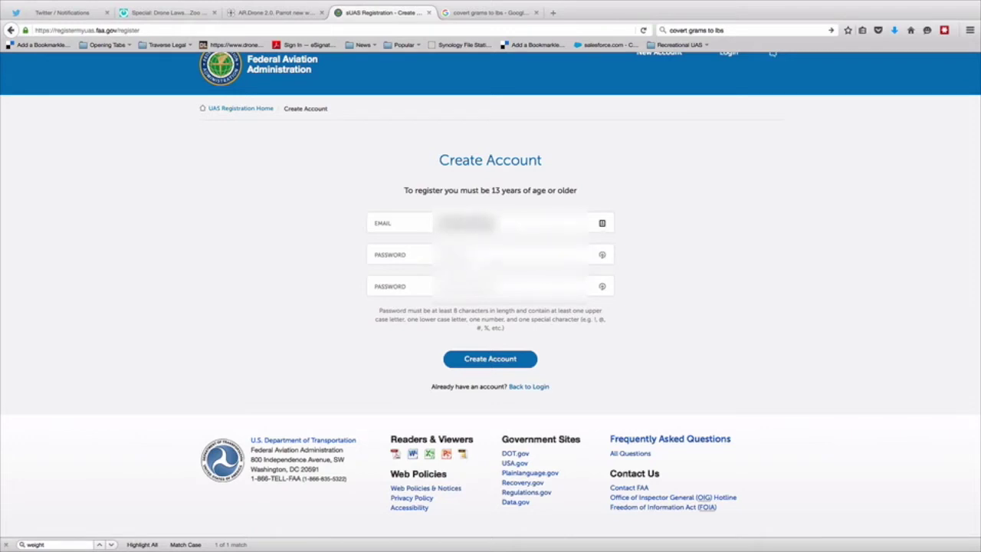
click(446, 254)
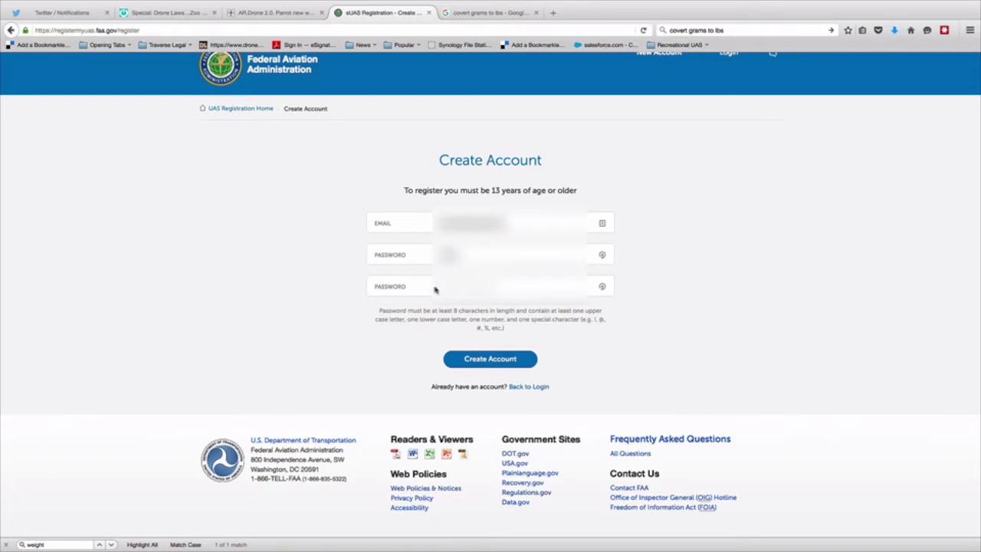
click(443, 287)
text(P)
click(484, 360)
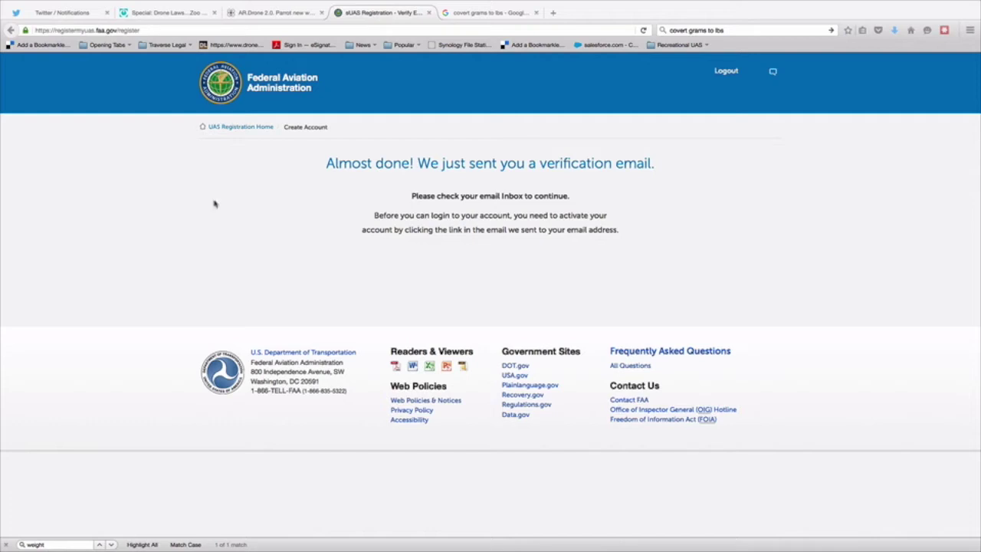
- Load the account verification link from the e-mail and agree to the registration site's system use notice
click(349, 29)
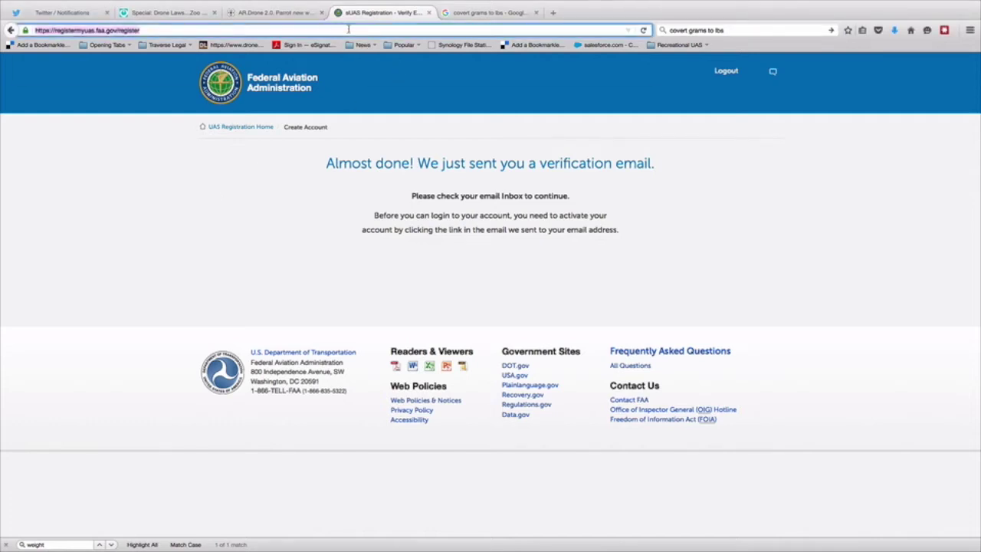
key(ctrl+v)
key(Return)
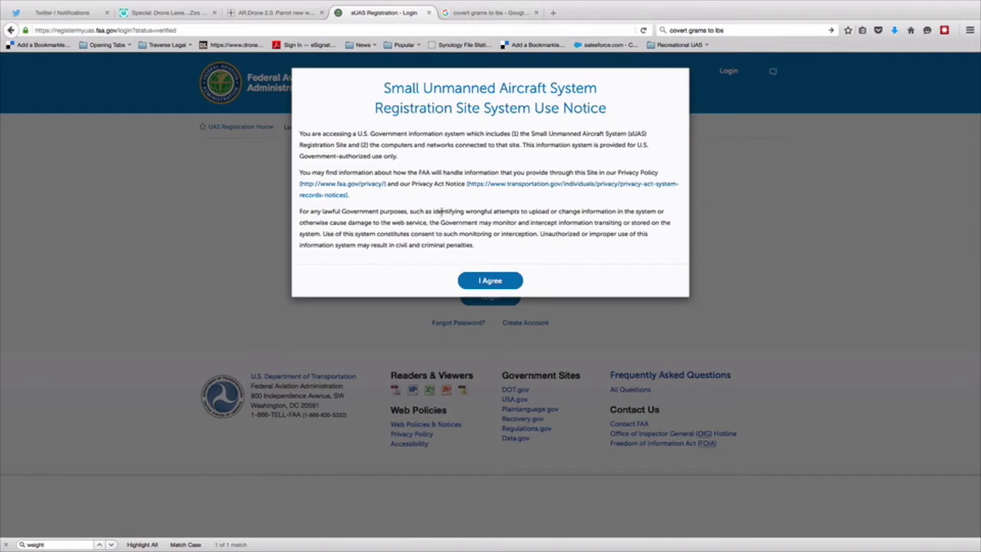
click(486, 282)
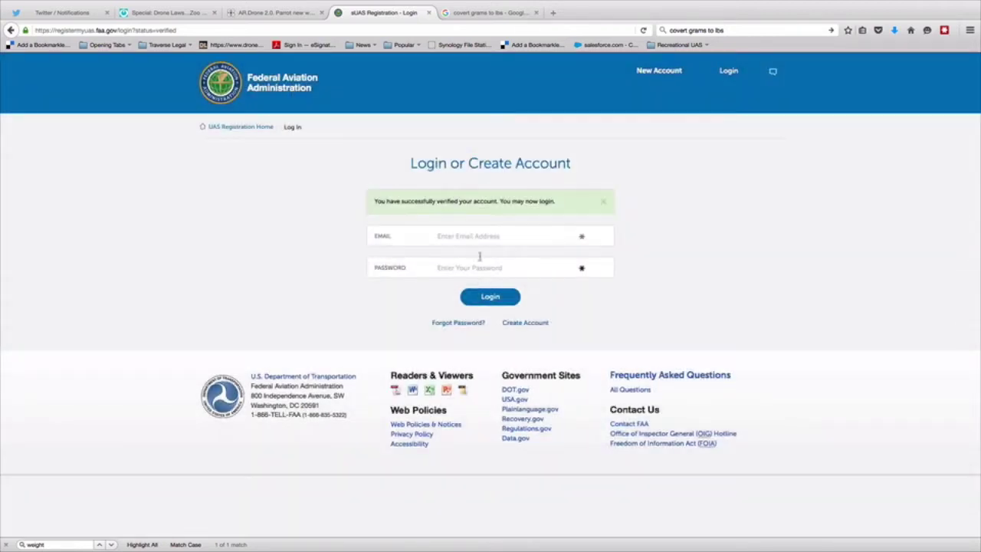
- Log in to the verified account with the saved e-mail address and the account password
click(467, 233)
key(Down)
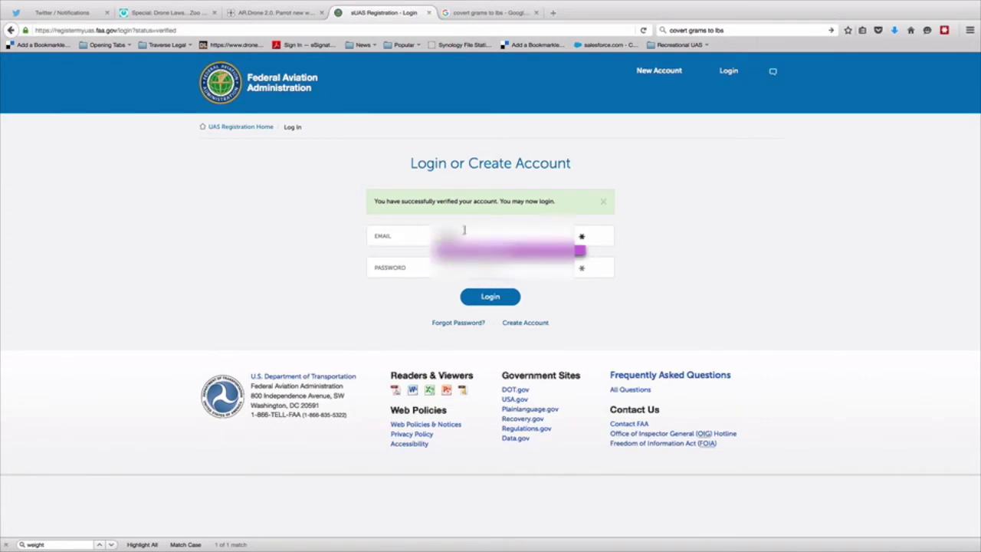
key(Return)
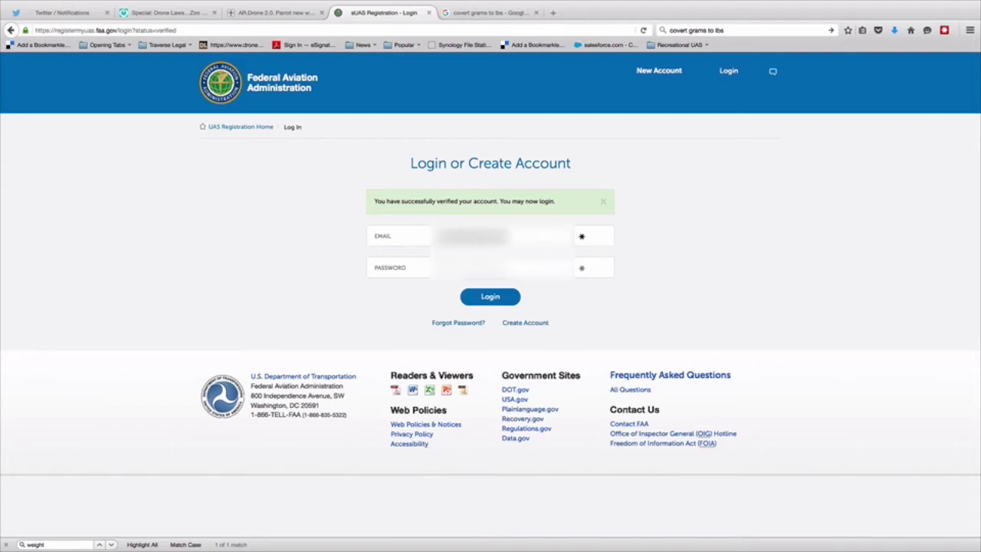
click(451, 265)
text(****)
click(495, 300)
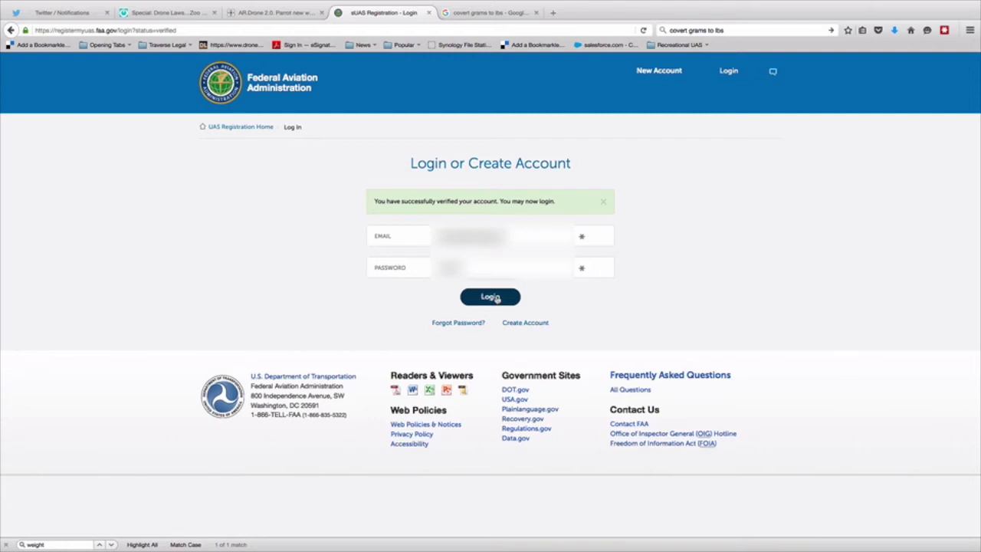
click(495, 299)
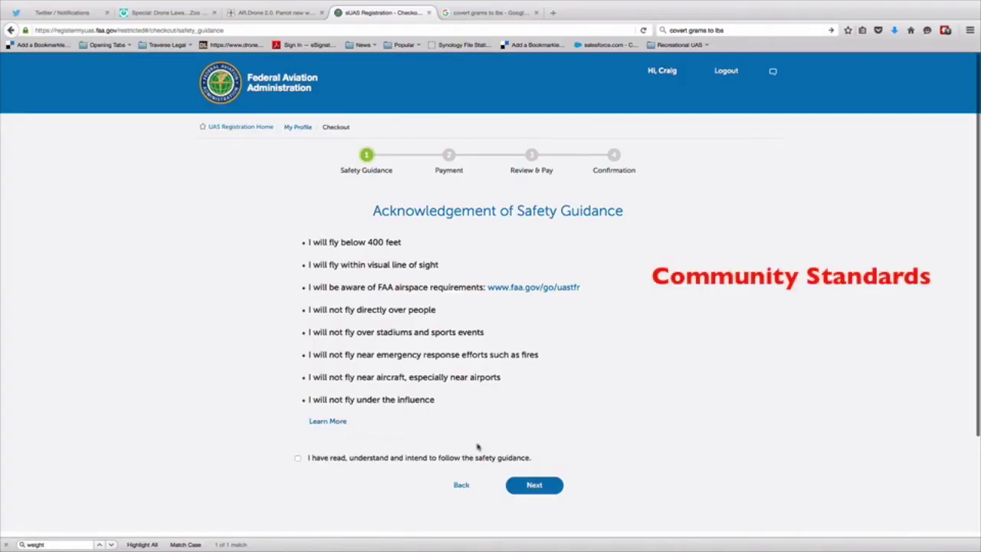
- Highlight the safety guidance rules on flying below 400 feet, within visual line of sight, and being aware of FAA airspace requirements
scroll(477, 446, down, 1)
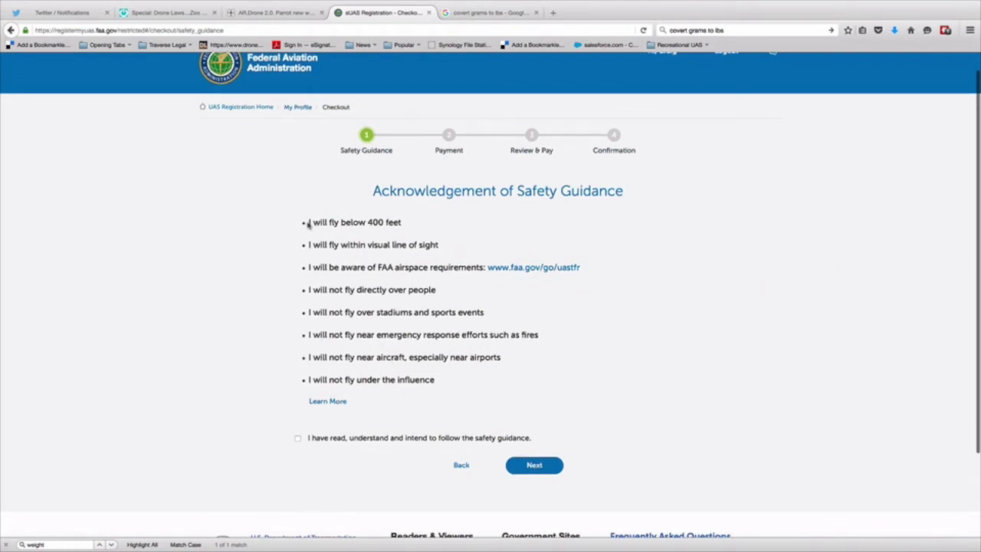
drag(309, 223, 412, 223)
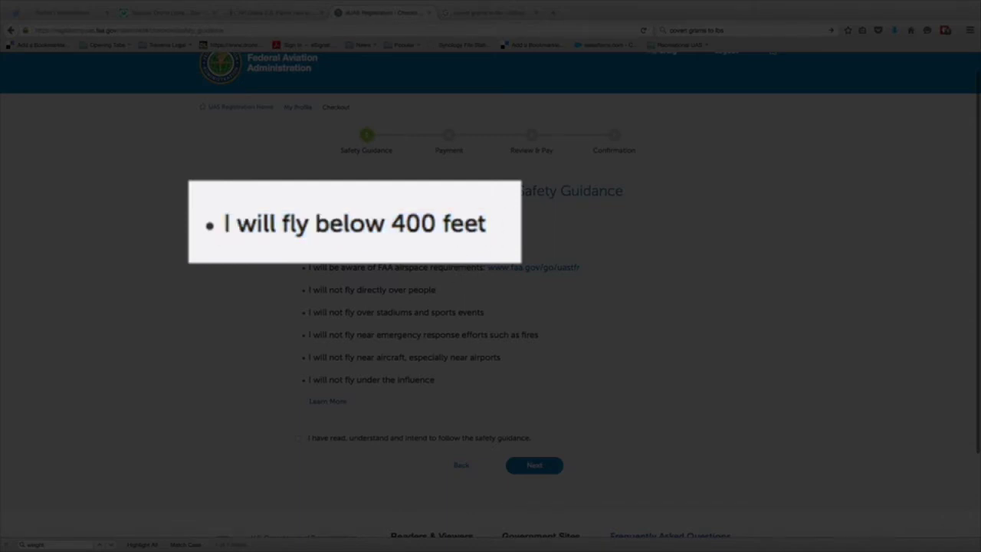
drag(437, 245, 303, 245)
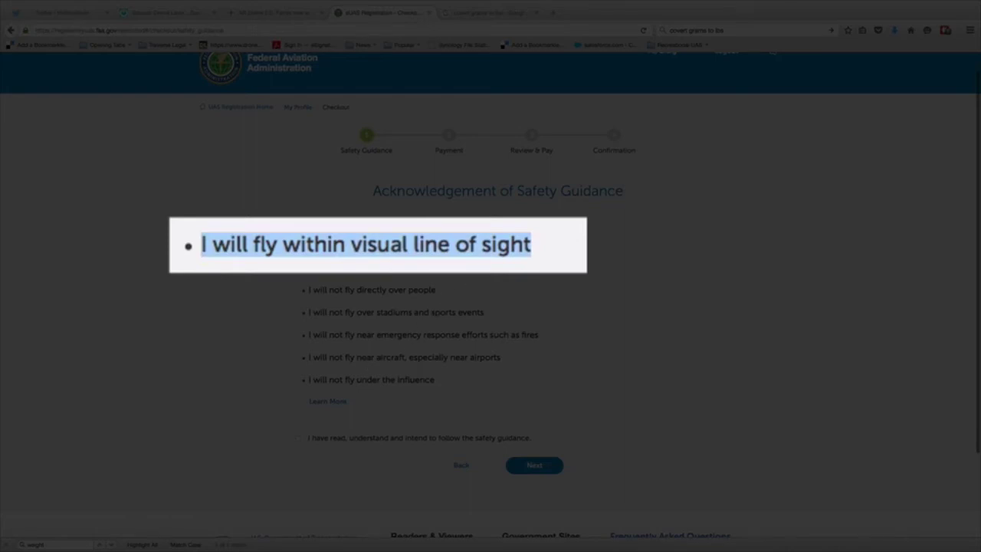
drag(576, 268, 307, 270)
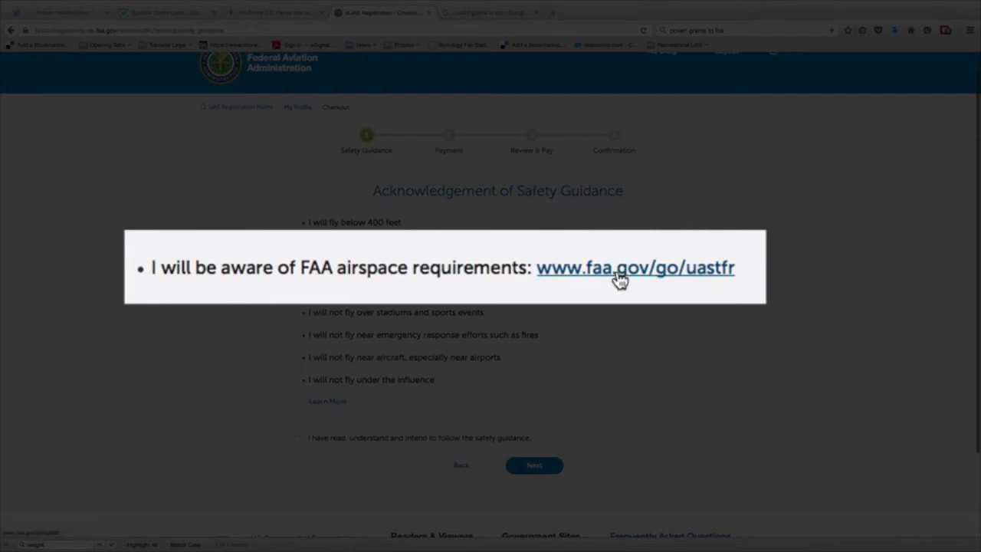
right_click(619, 280)
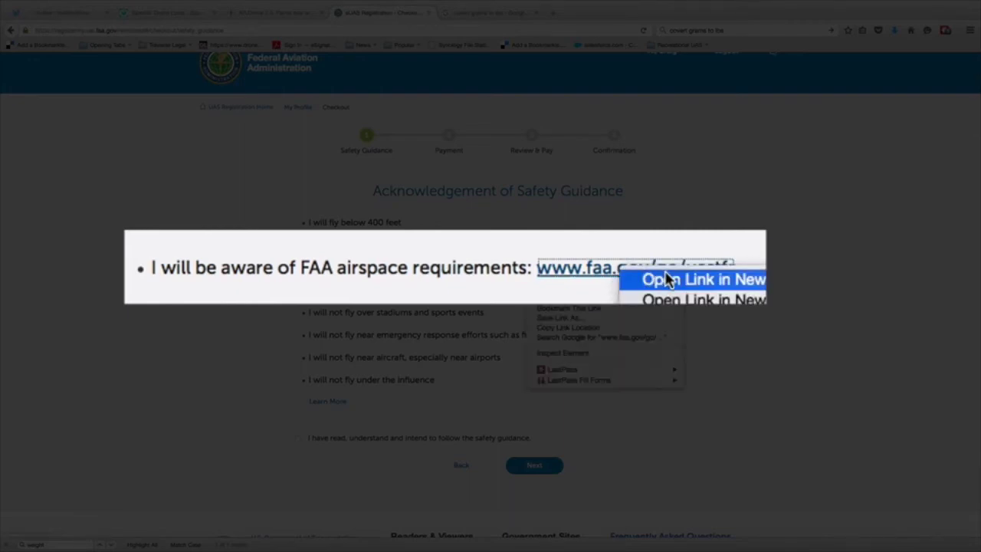
click(625, 281)
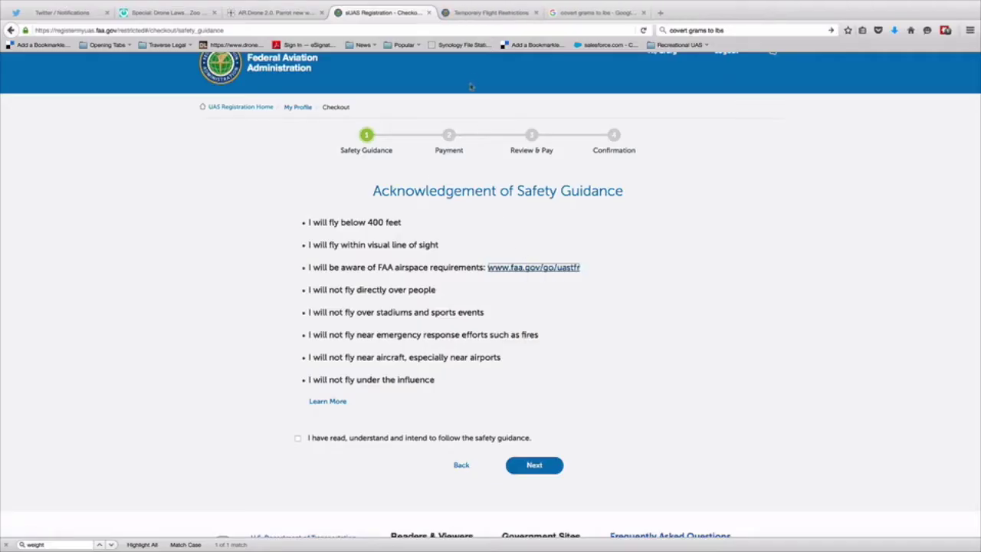
click(471, 13)
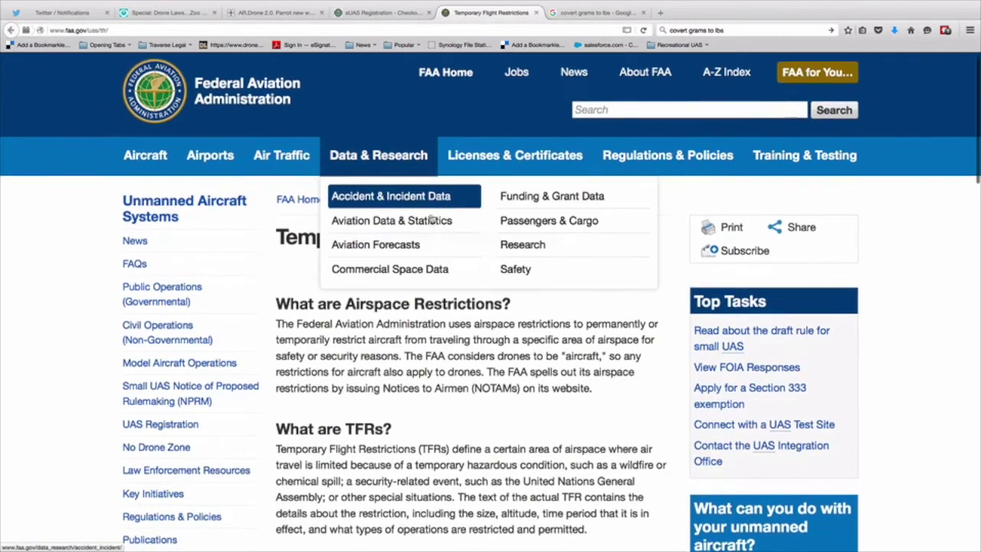
- Read the Temporary Flight Restrictions page, covering airspace restrictions, TFRs, restricted airspace and the airport notice rules
scroll(418, 288, down, 3)
scroll(418, 288, down, 8)
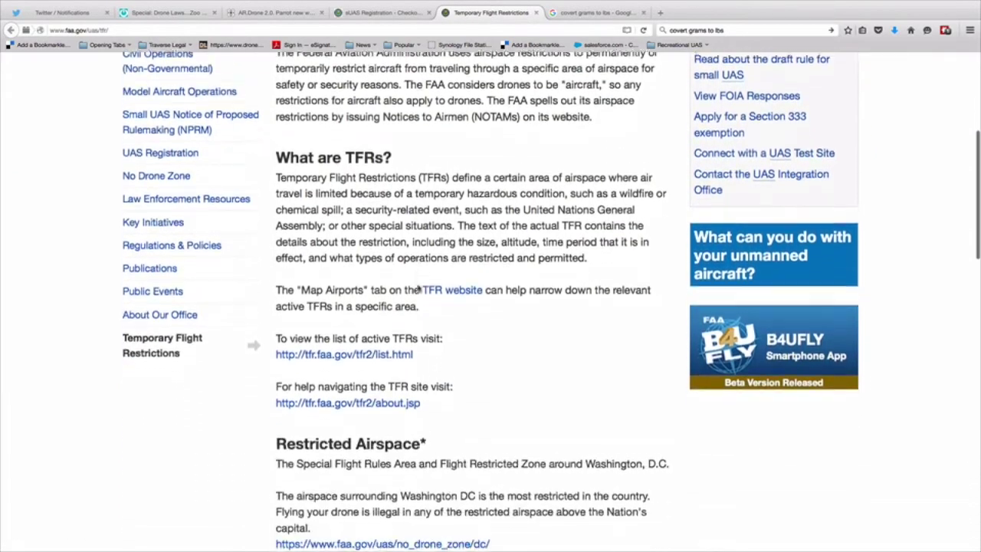
scroll(418, 287, down, 10)
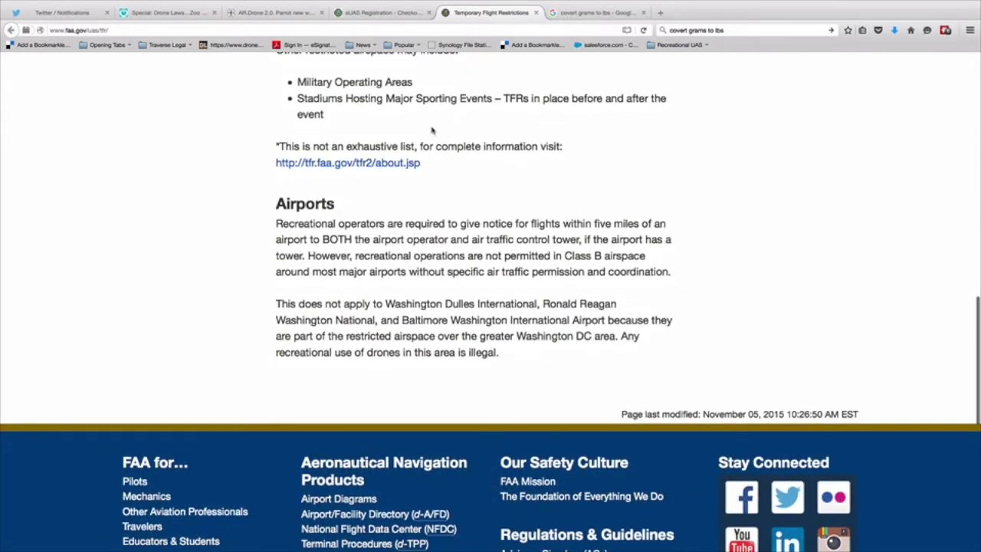
- Return to the registration checkout and highlight the safety guidance rules on people, stadiums, emergency response efforts, aircraft and flying under the influence
click(387, 15)
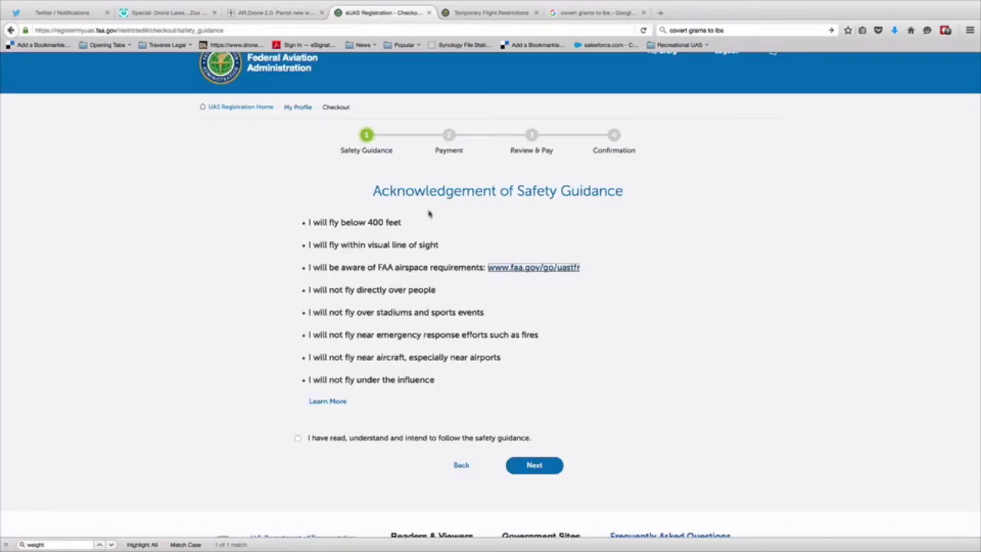
scroll(430, 214, down, 2)
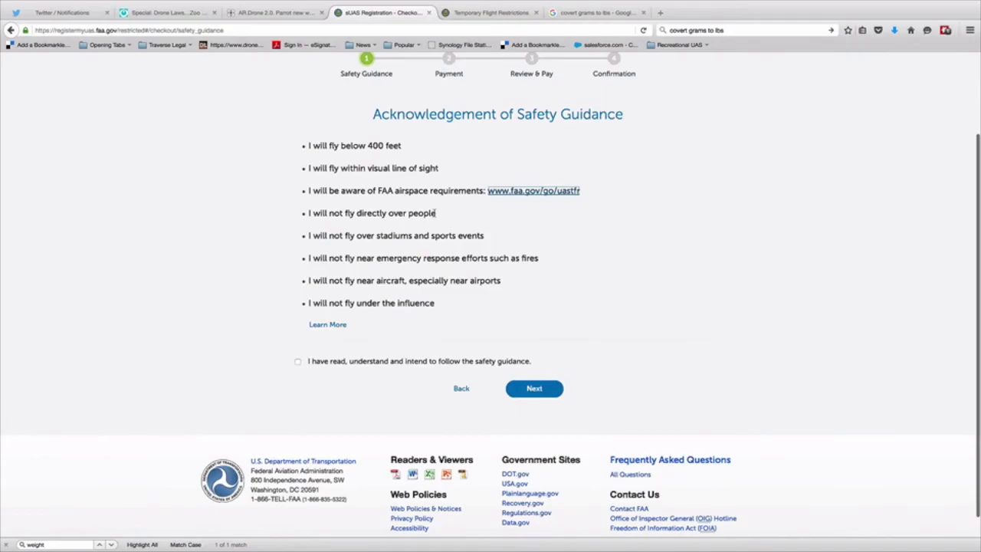
drag(436, 213, 296, 217)
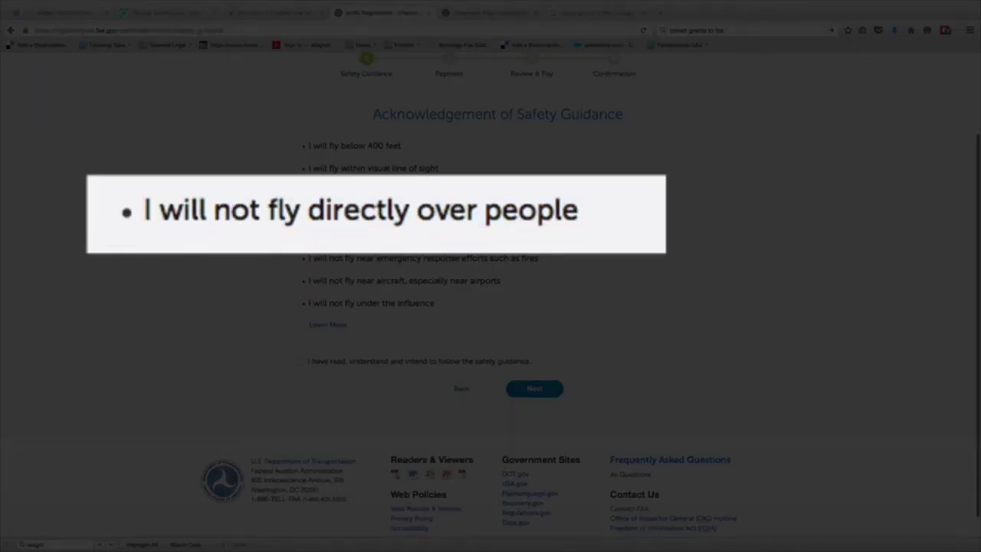
drag(484, 236, 309, 237)
drag(540, 261, 307, 259)
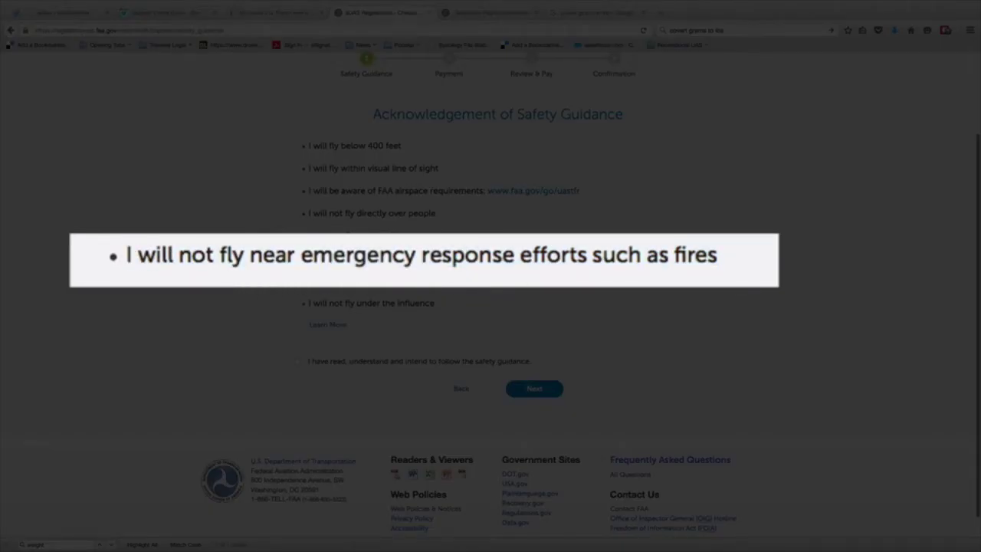
drag(502, 279, 307, 279)
drag(567, 299, 141, 313)
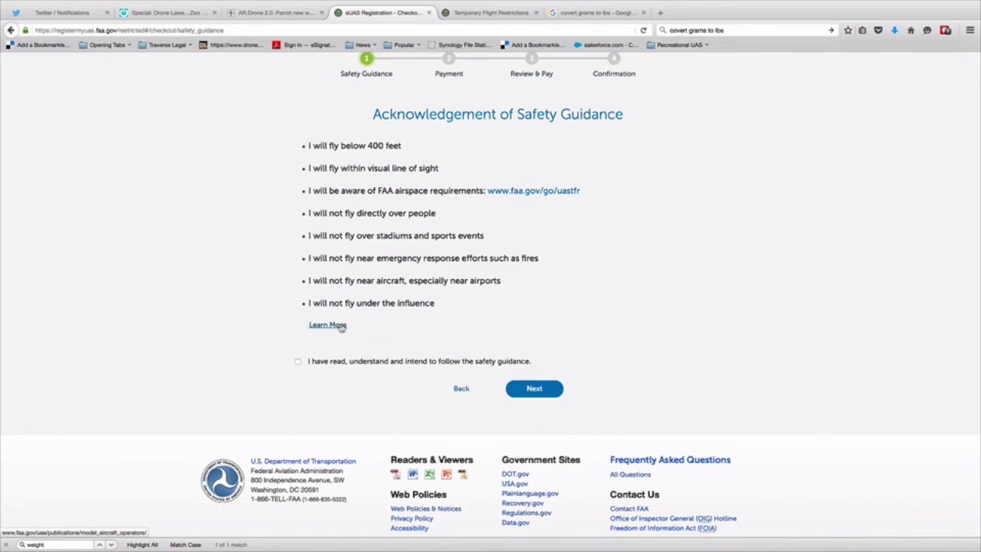
- Open the safety guidance's Learn More link in a new tab and switch to that tab
right_click(342, 325)
click(358, 327)
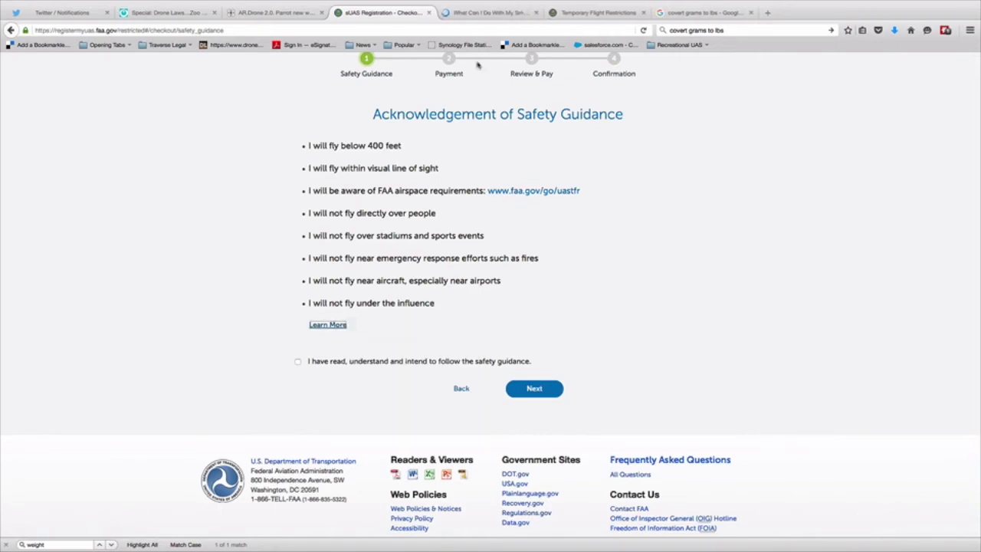
click(484, 13)
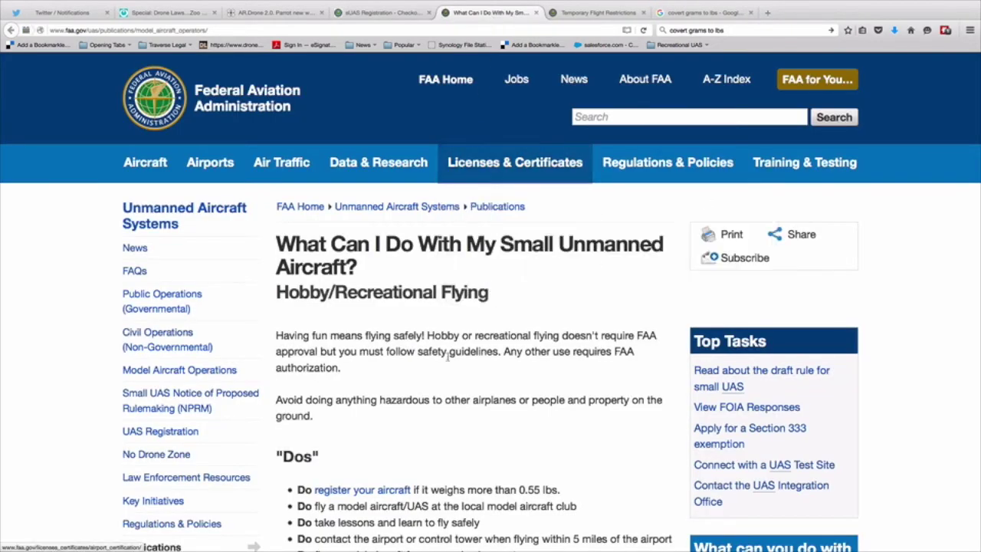
- Read the Dos, Don'ts and Model Aircraft Operations Limits sections on the small unmanned aircraft page
scroll(448, 357, down, 4)
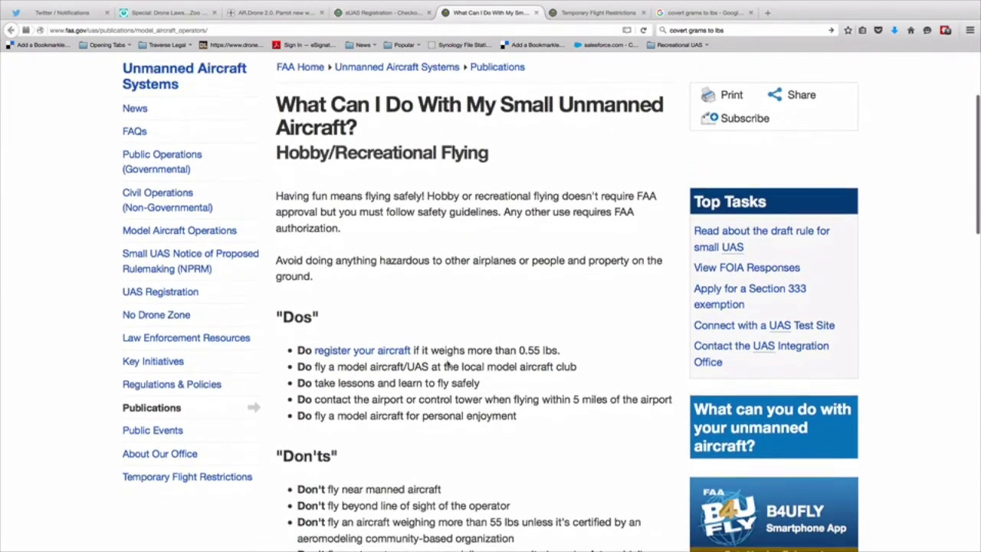
scroll(448, 362, down, 2)
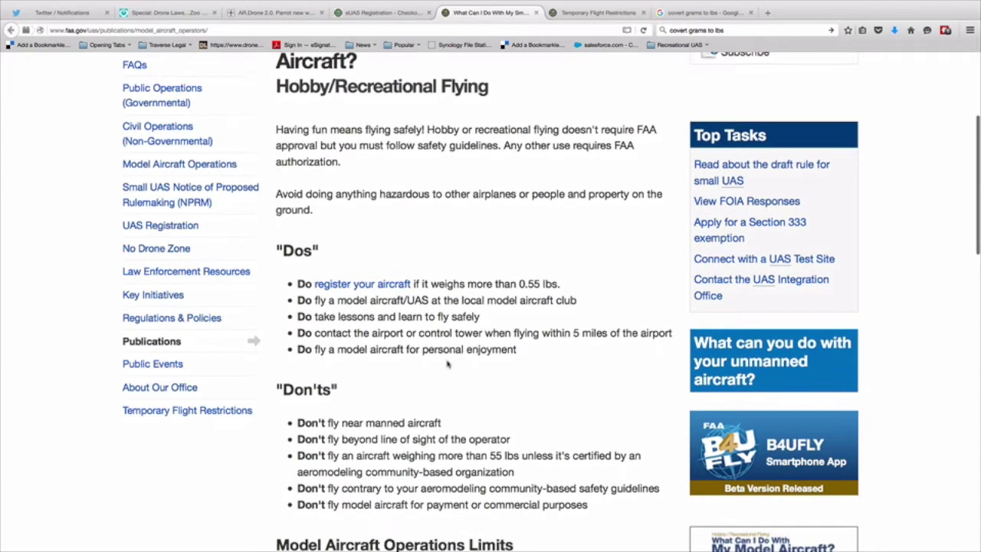
scroll(448, 364, down, 3)
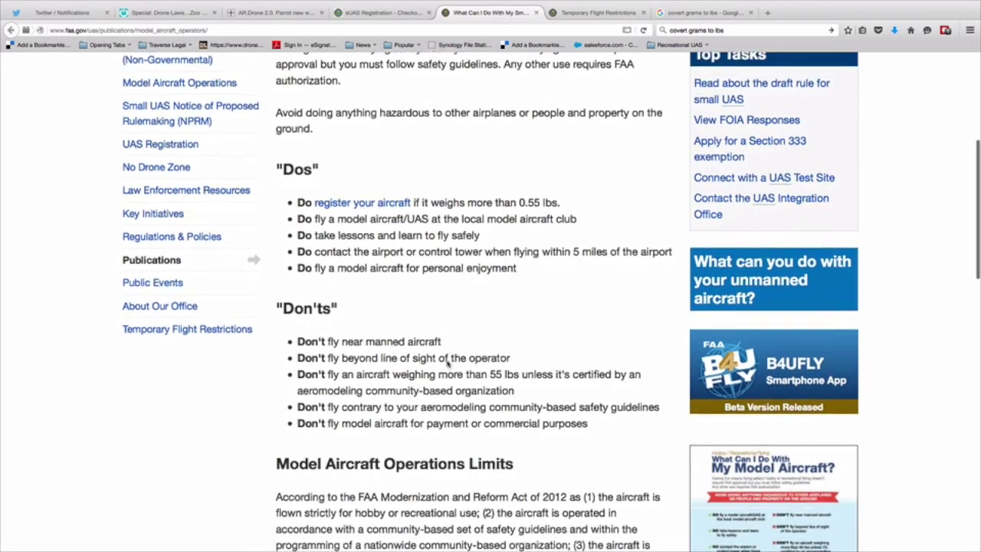
scroll(448, 364, down, 1)
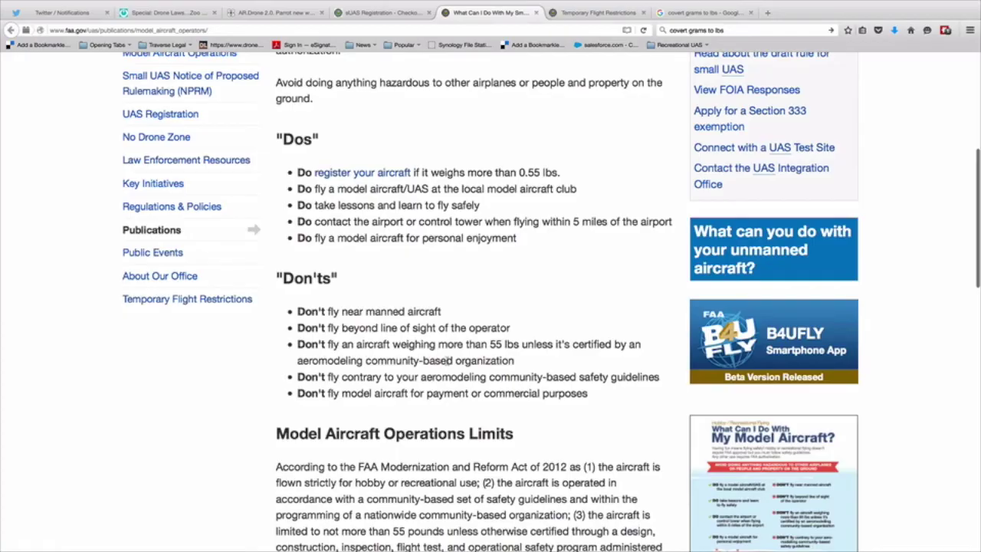
scroll(452, 360, down, 1)
scroll(447, 360, down, 2)
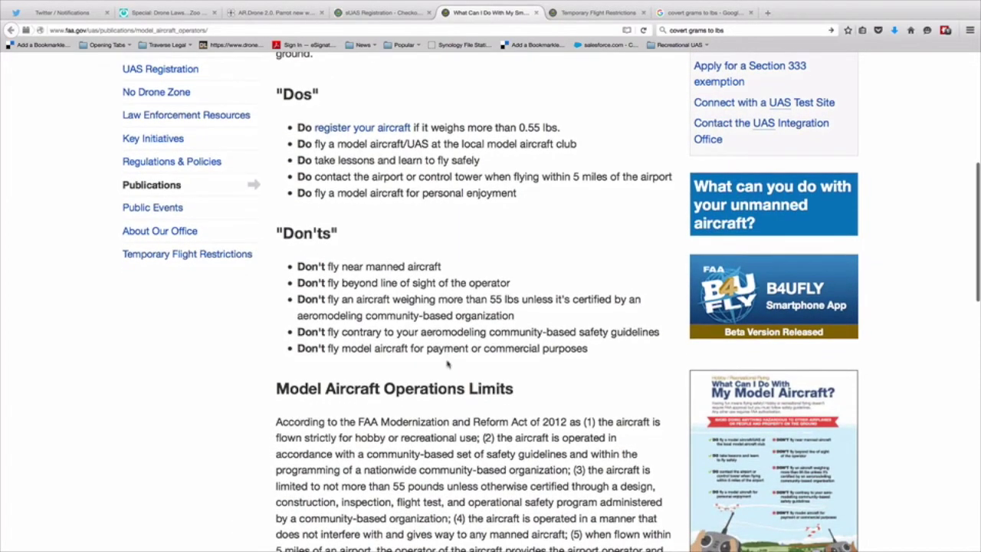
scroll(448, 364, down, 2)
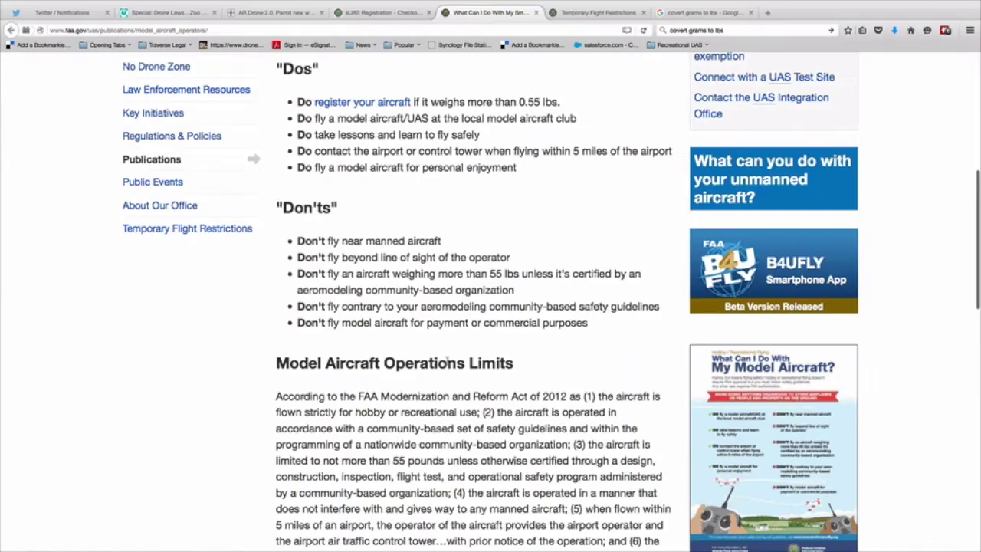
scroll(446, 360, down, 5)
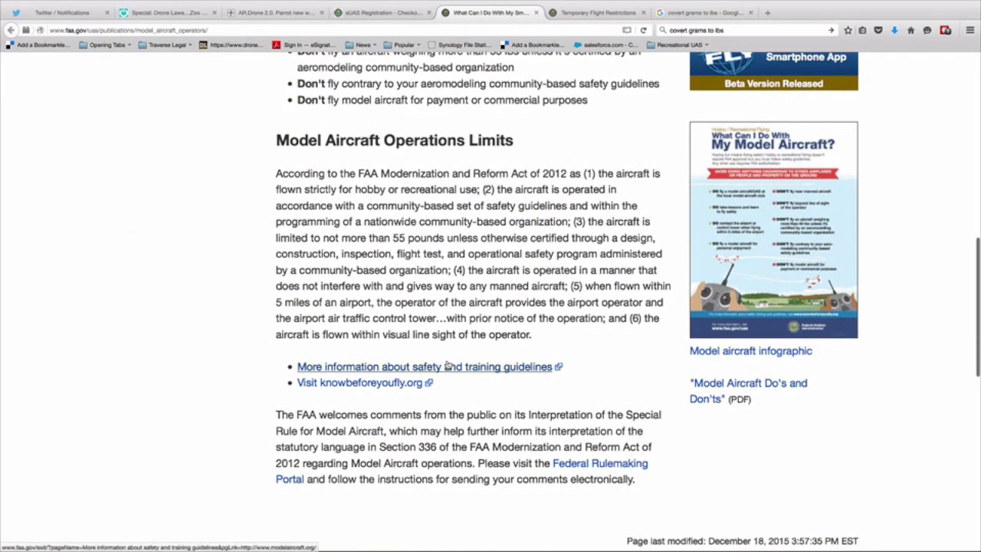
scroll(448, 366, down, 1)
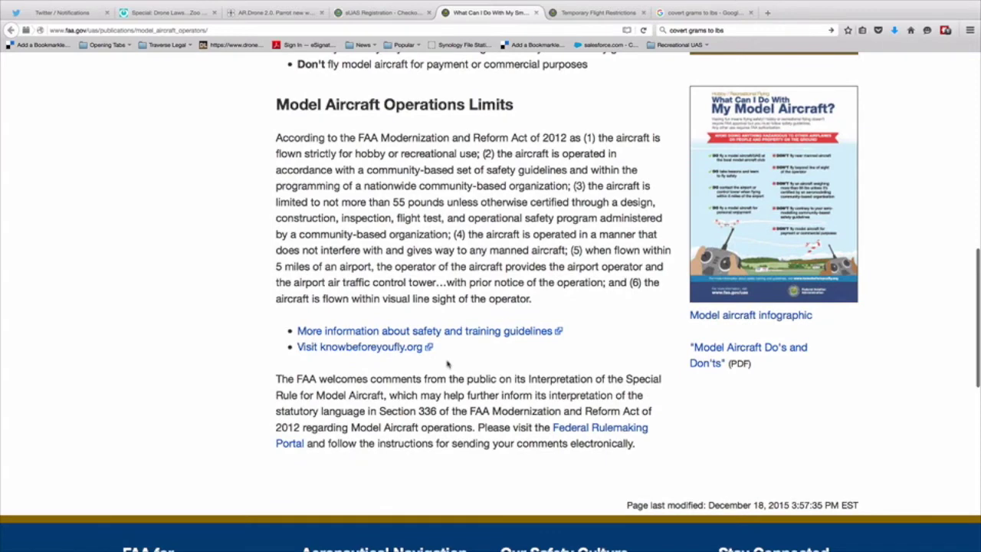
- Return to the registration checkout, acknowledge having read and intending to follow the safety guidance, and continue to the payment information
click(385, 14)
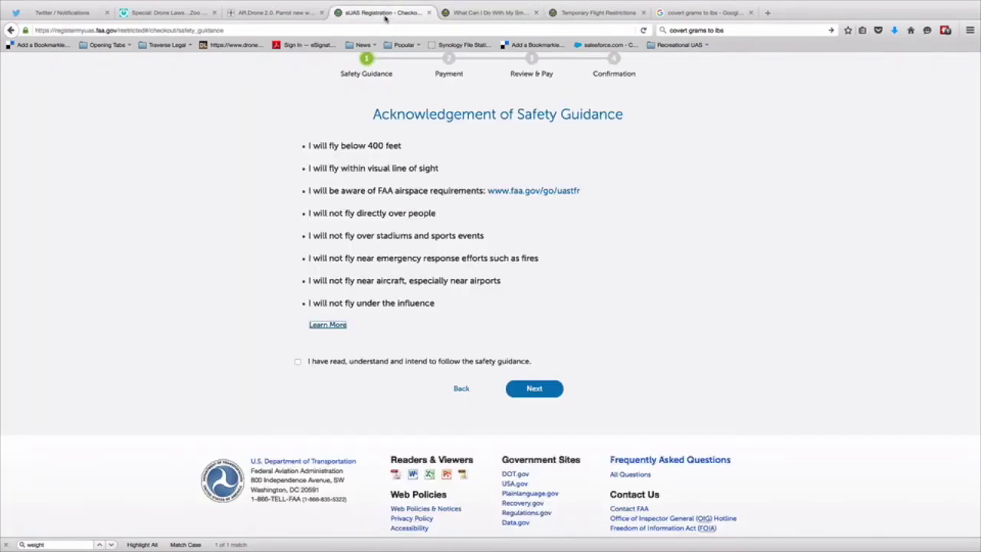
click(297, 363)
click(297, 363)
click(534, 387)
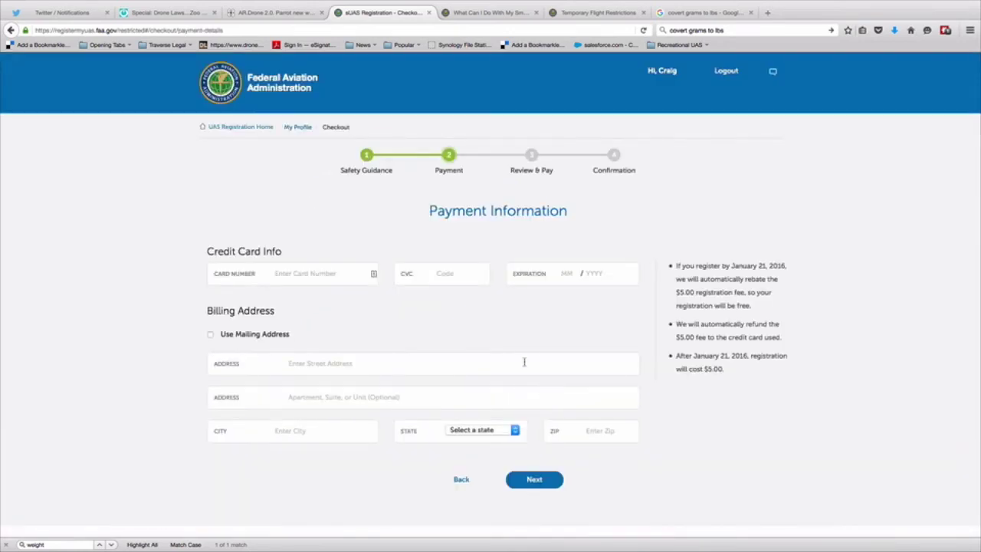
- Fill in the card number and payment details, acknowledge the federal false-statement notice, and pay the $5.00 UAS registration fee
click(299, 276)
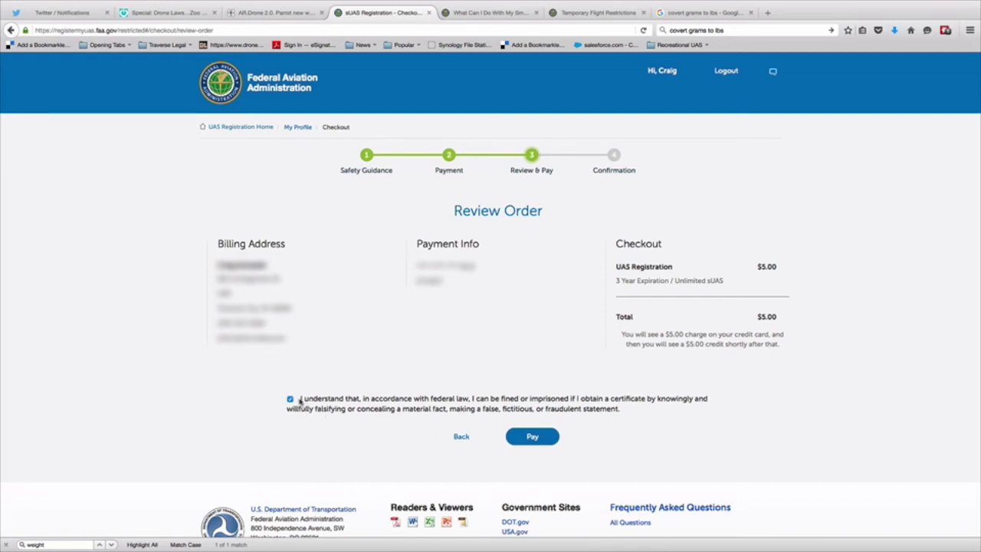
drag(300, 400, 622, 409)
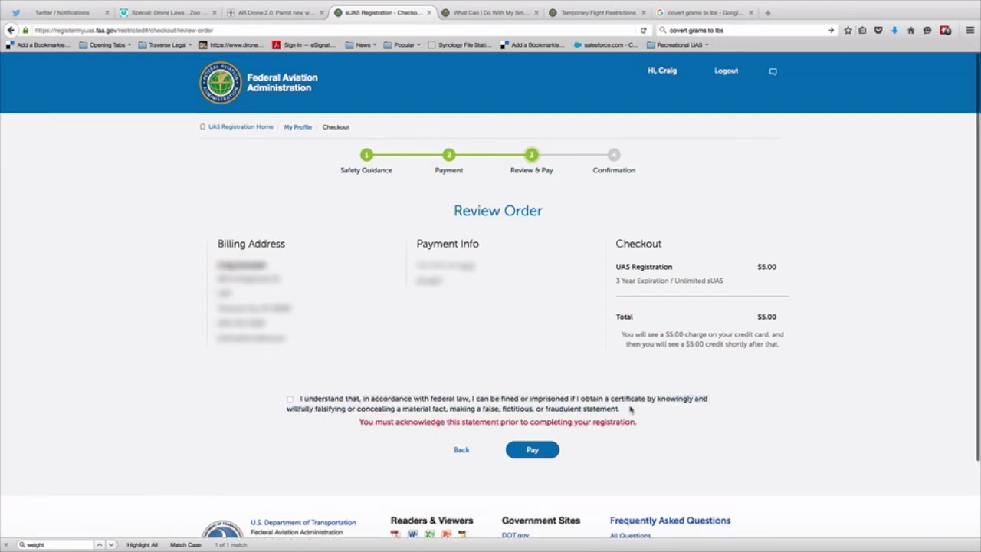
click(531, 449)
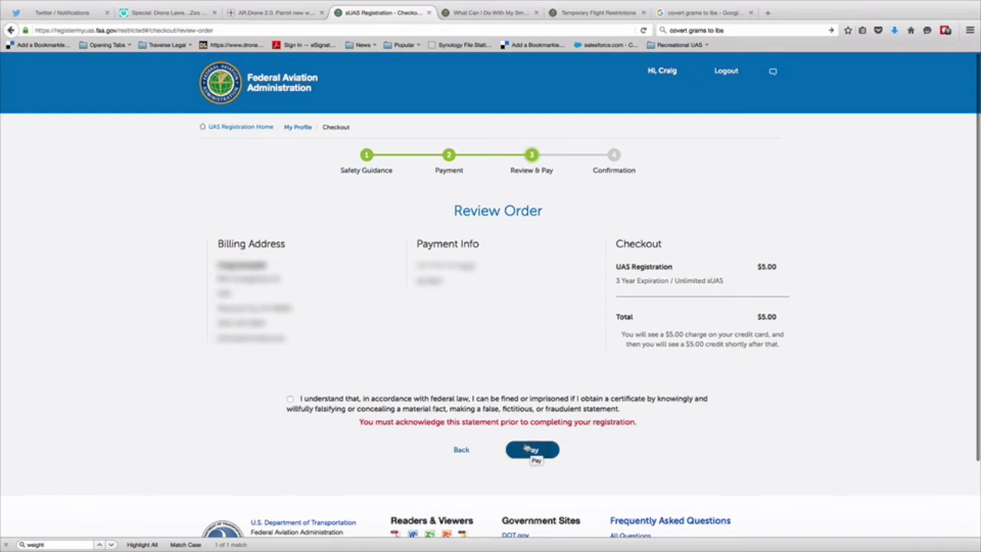
click(289, 399)
click(534, 439)
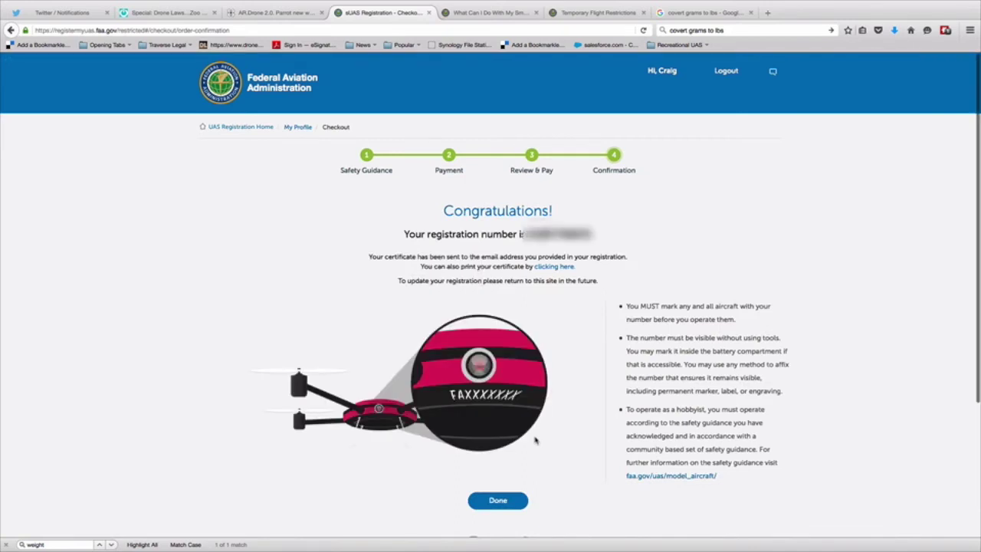
- Highlight the certificate e-mail notice, the aircraft marking and number visibility rules, and the hobbyist safety guidance on the confirmation page
scroll(534, 439, down, 1)
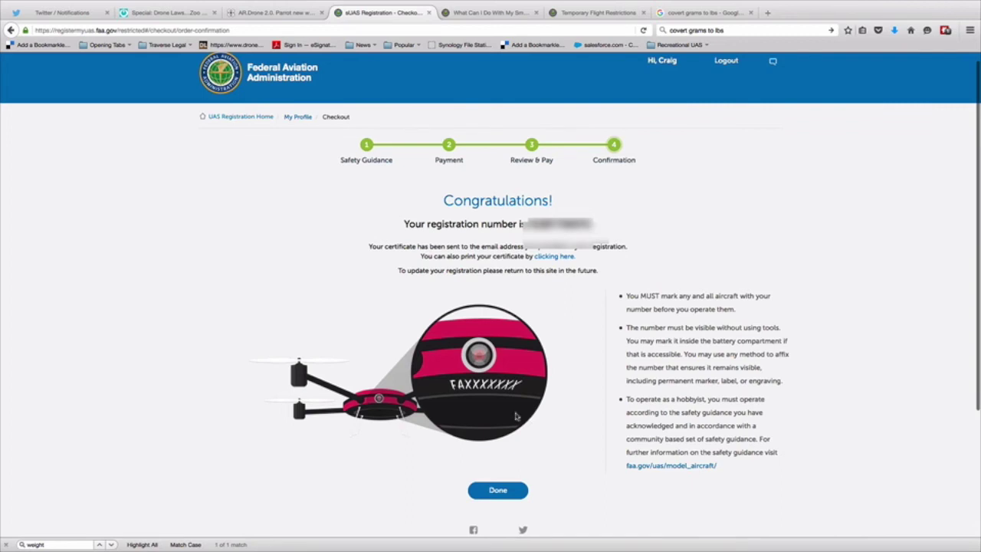
drag(371, 246, 632, 247)
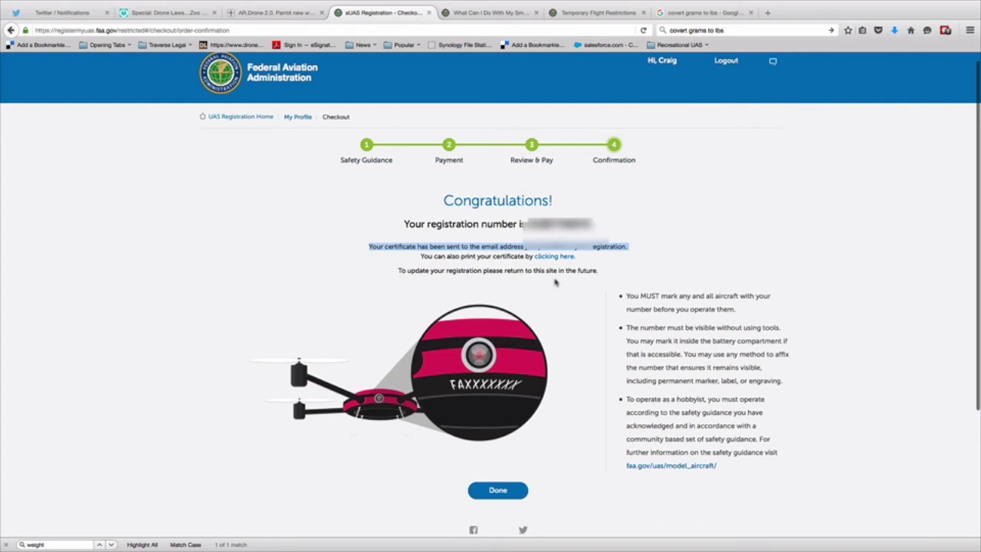
drag(627, 295, 737, 309)
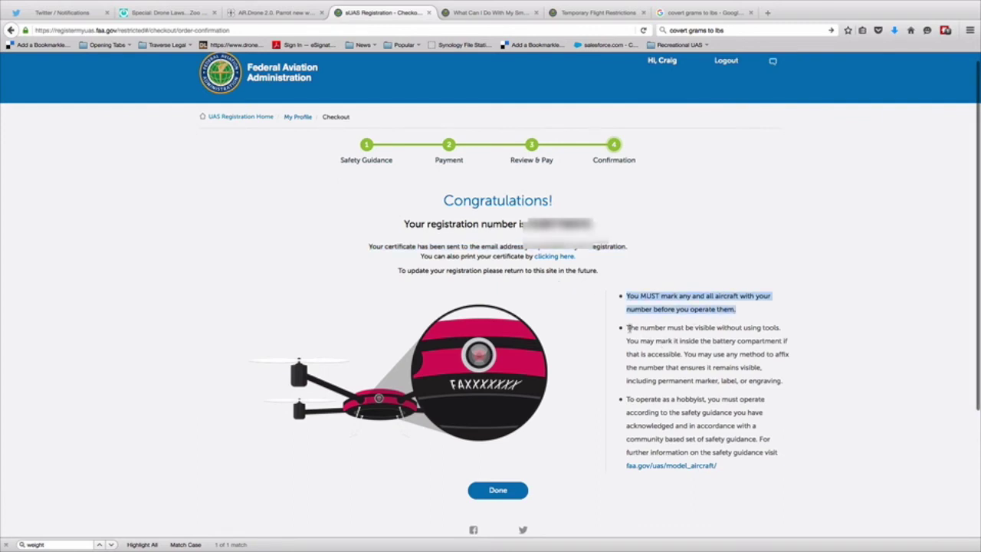
drag(628, 327, 786, 389)
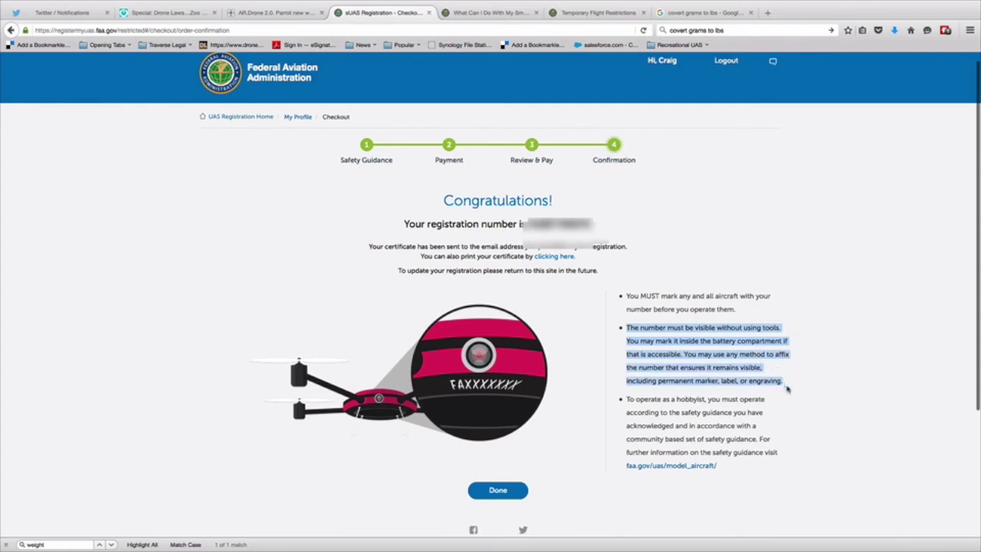
drag(627, 397, 739, 468)
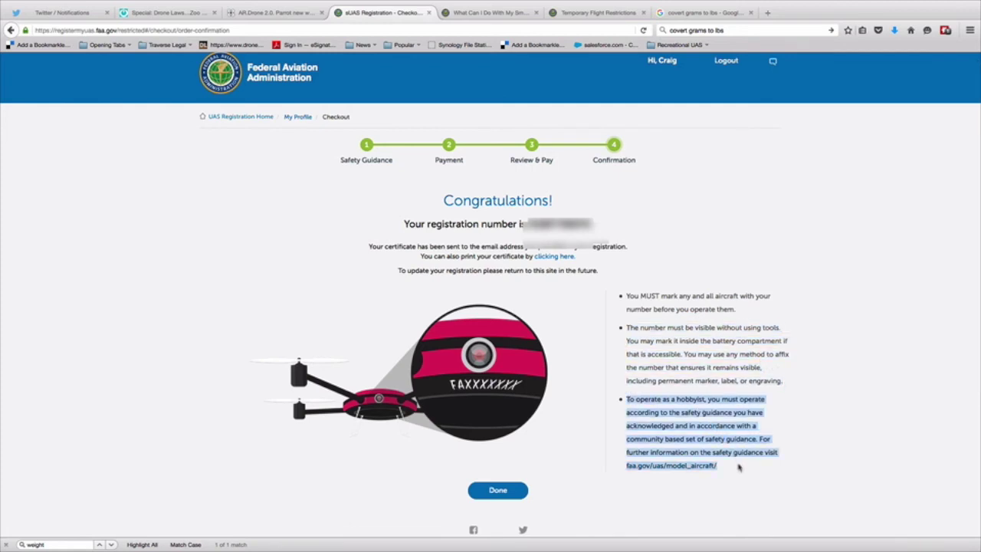
click(739, 468)
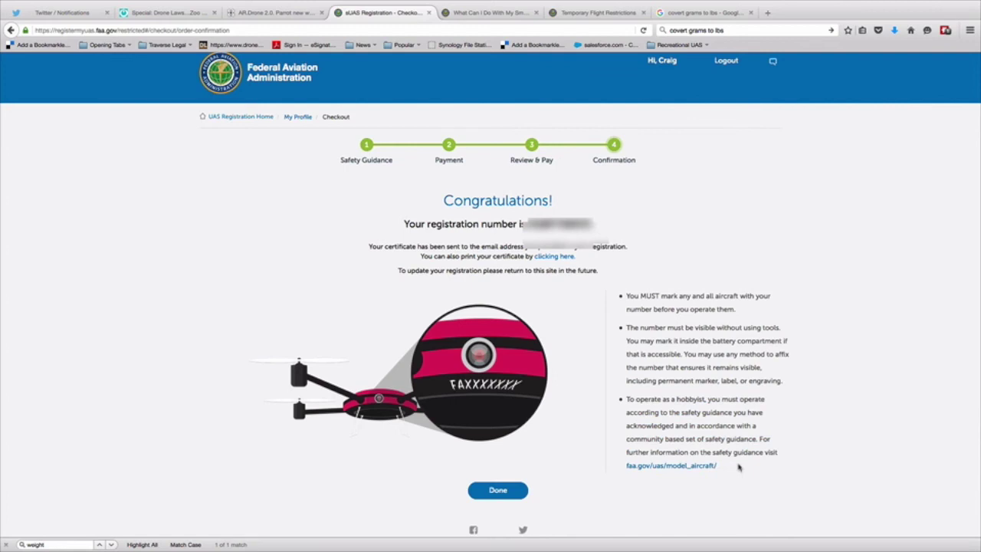
- Open the registration certificate in a new tab and print one copy of all pages on the hp LaserJet 4345 mfp
right_click(560, 258)
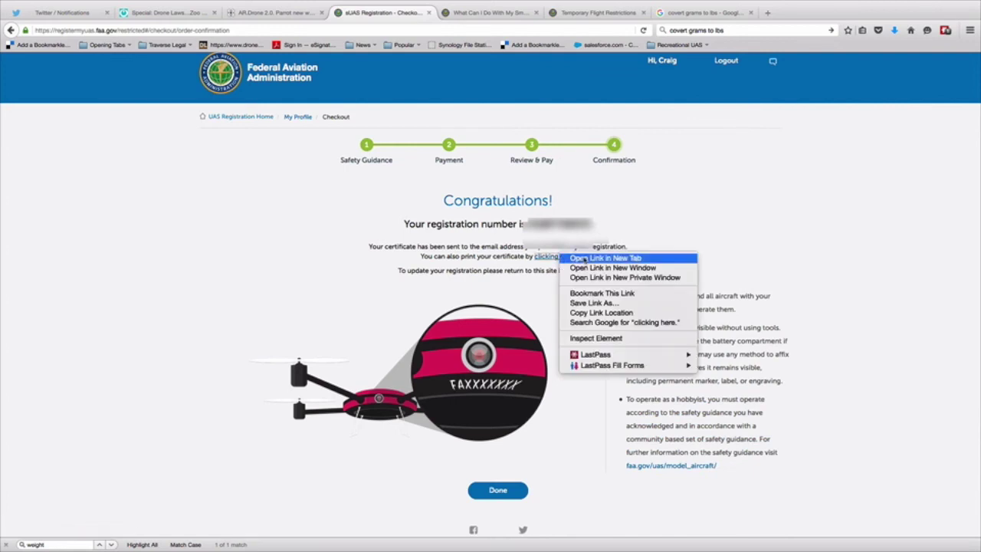
click(586, 260)
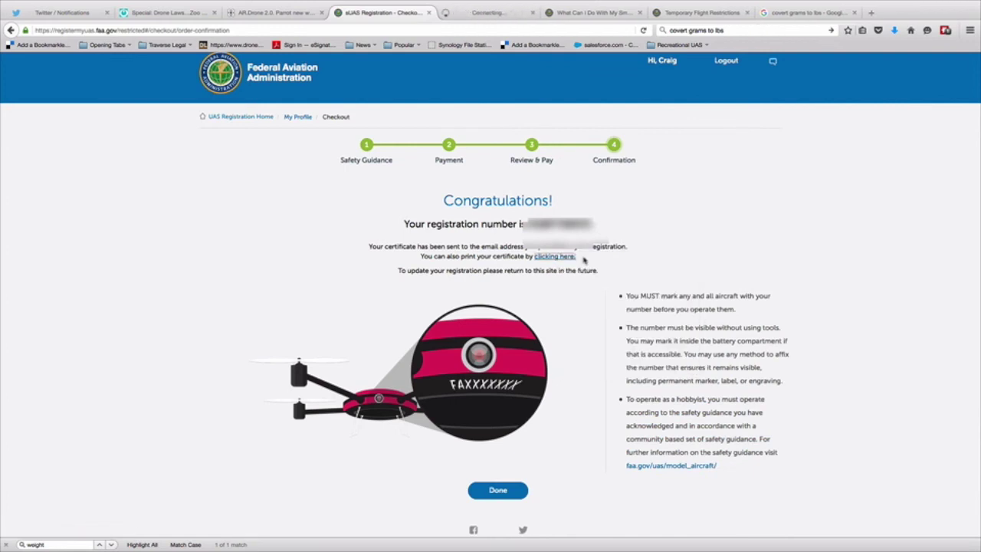
click(481, 14)
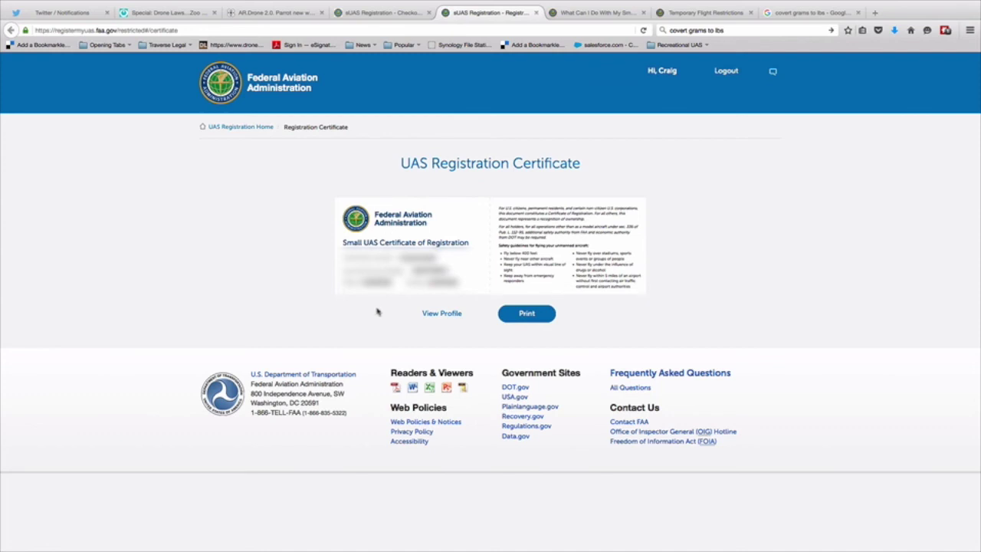
click(529, 313)
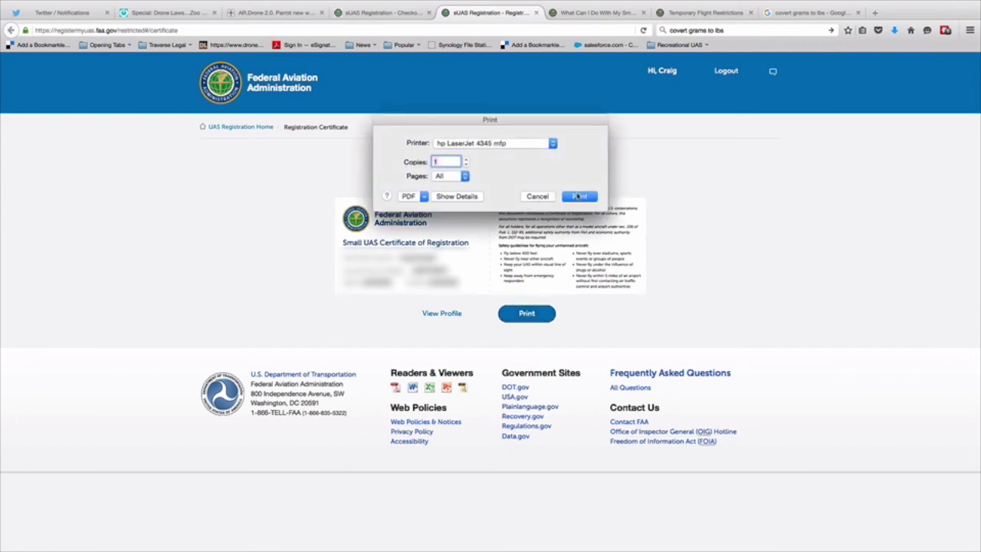
click(579, 197)
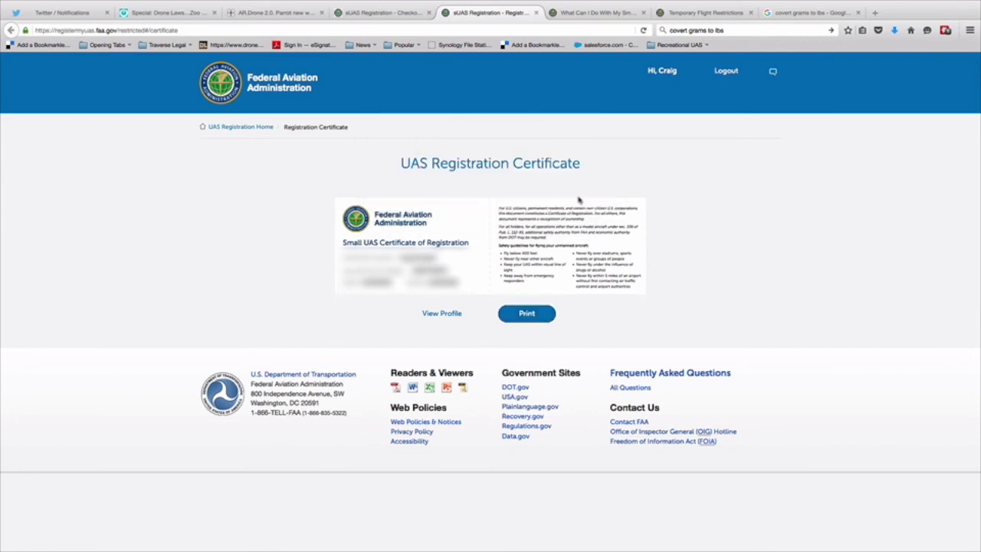
- Save the UAS registration certificate as a PDF in the Documents folder, keeping the suggested file name
click(528, 314)
click(422, 197)
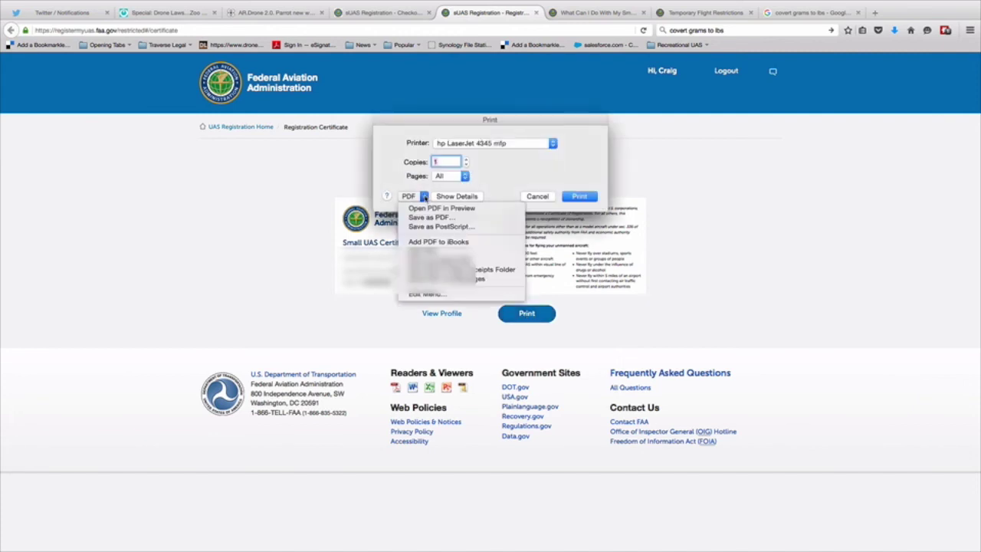
click(426, 218)
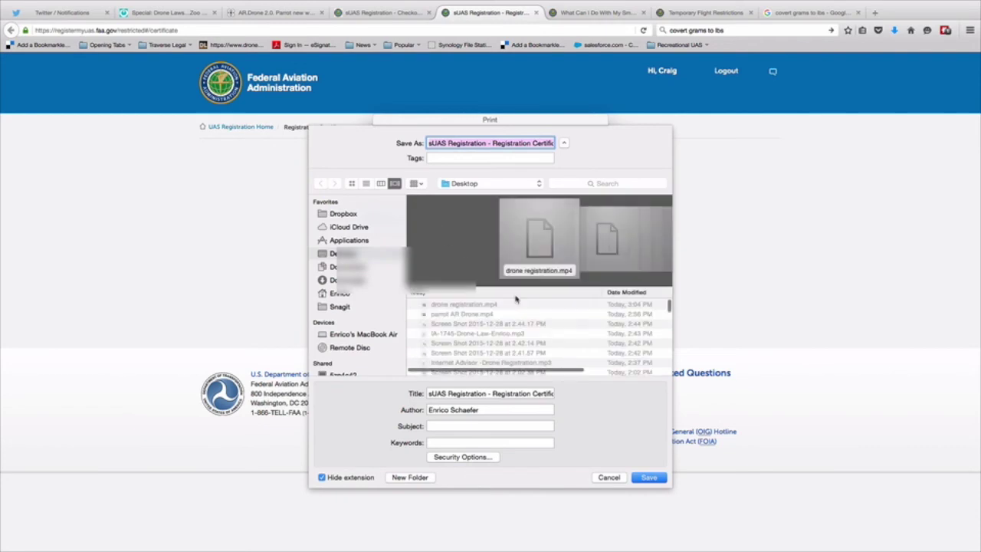
key(super+shift+o)
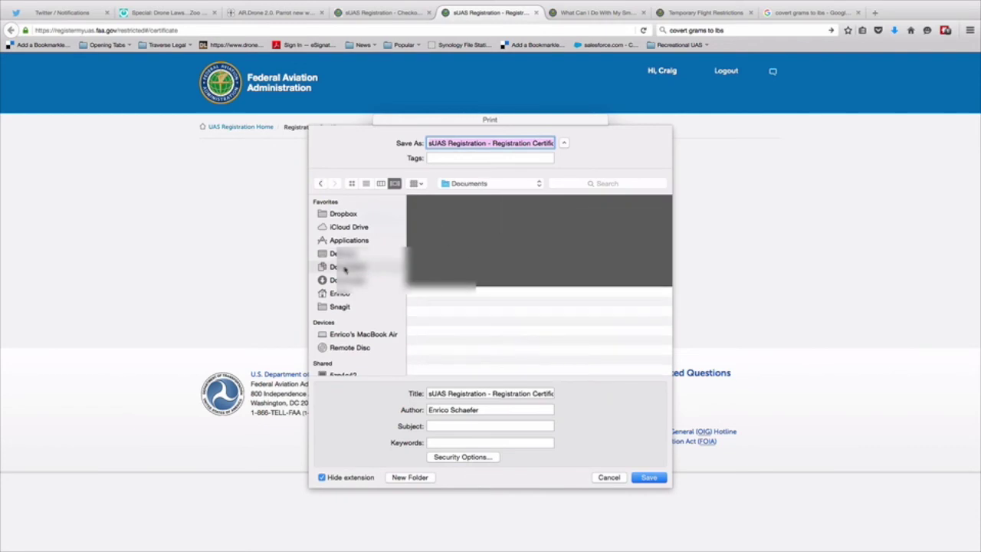
click(649, 480)
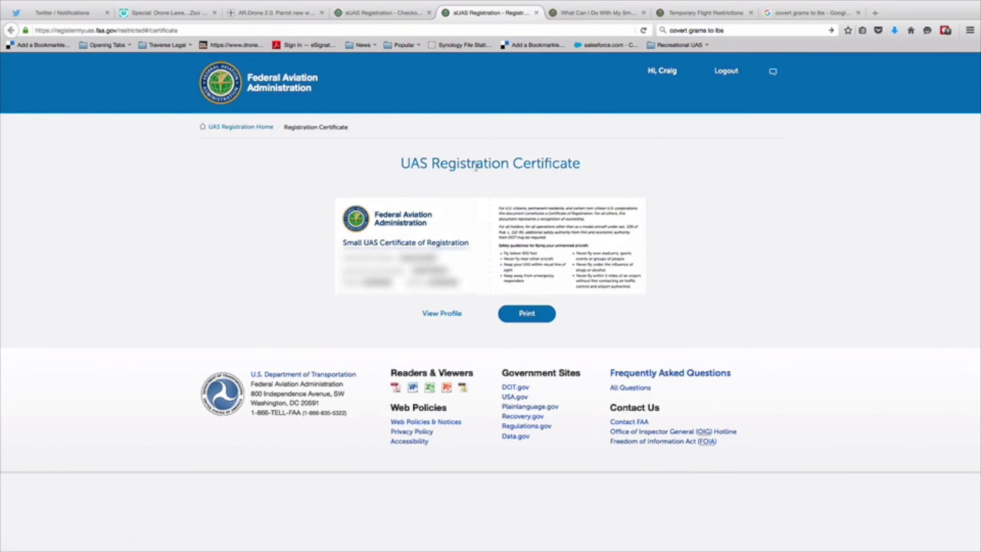
- Return to the checkout confirmation page showing the registration number and finish the registration
click(388, 14)
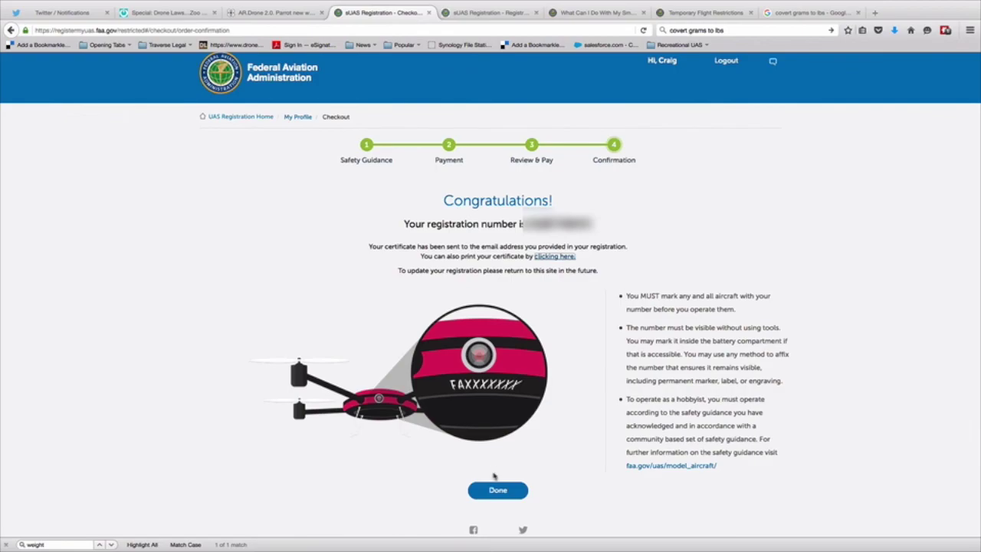
click(497, 490)
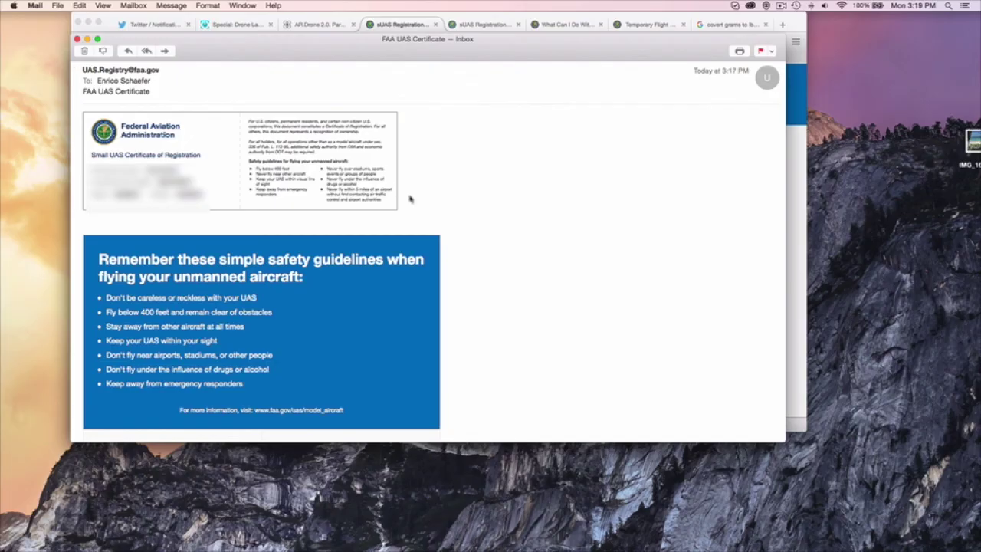
- Review the safety guidelines for flying unmanned aircraft in the FAA UAS Certificate e-mail in Mail
scroll(410, 199, down, 1)
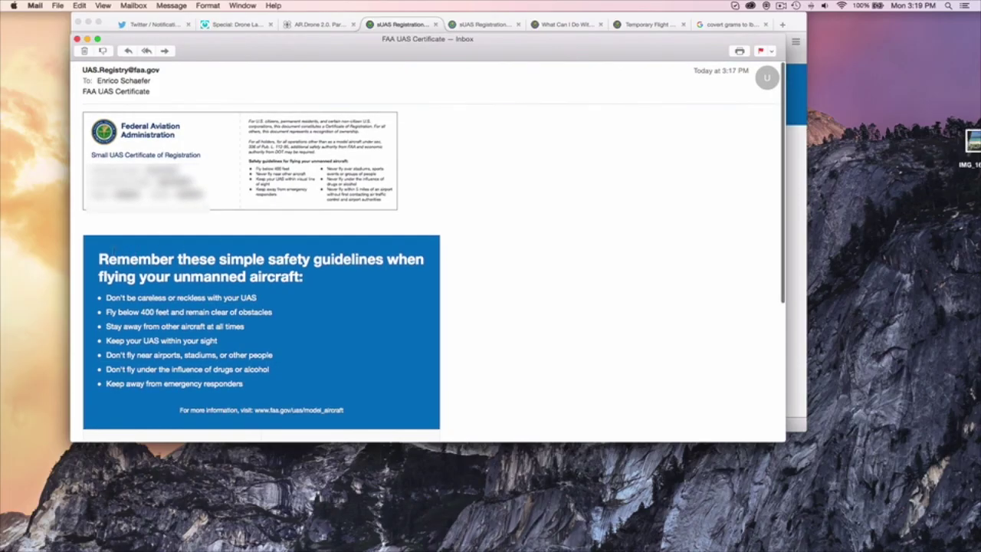
drag(100, 261, 310, 395)
click(310, 398)
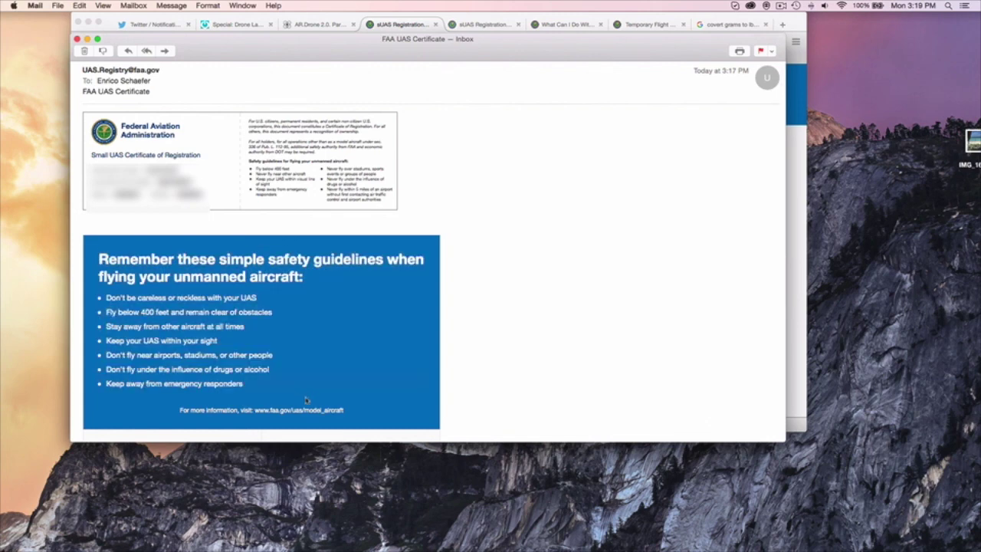